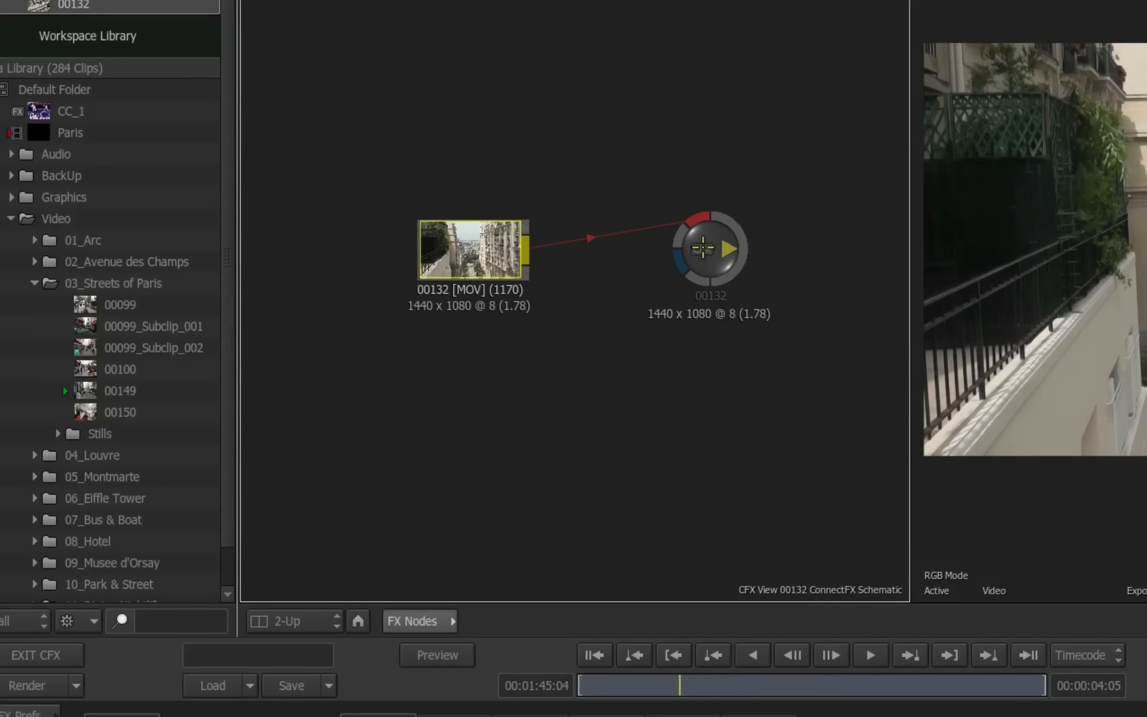
Insert a Colour Correct node into the link between clip 00132 and the CFX output node, spacing the output further away.
left_click_drag(711, 239, 736, 239)
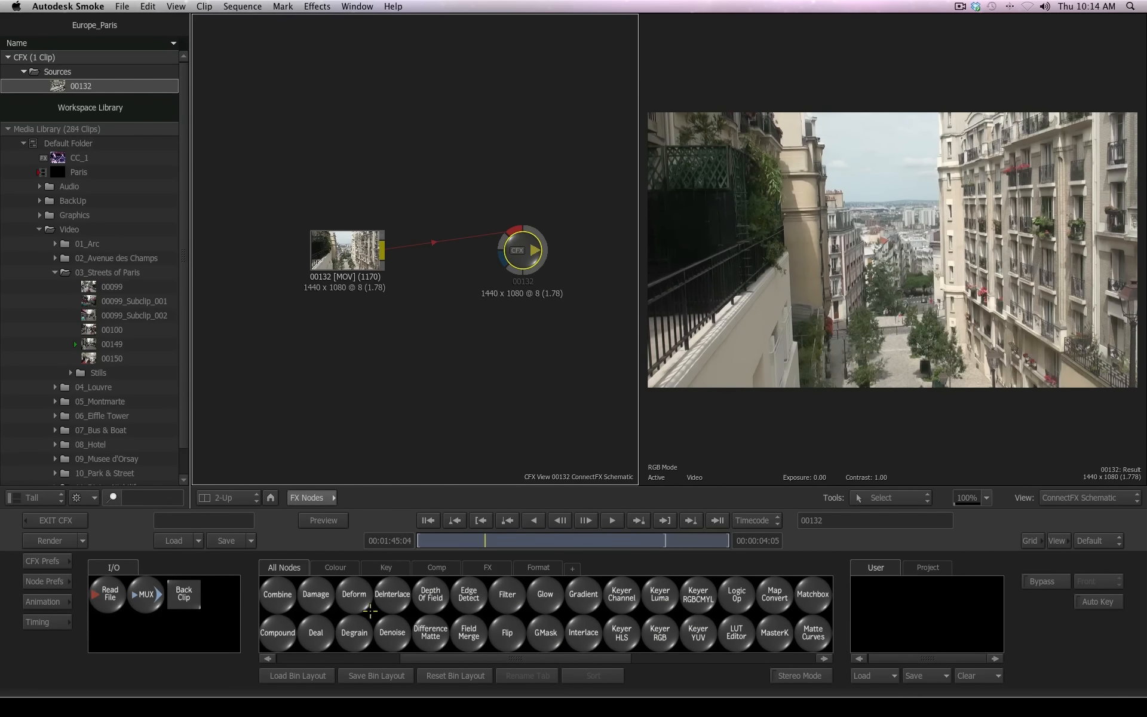
left_click_drag(445, 657, 352, 647)
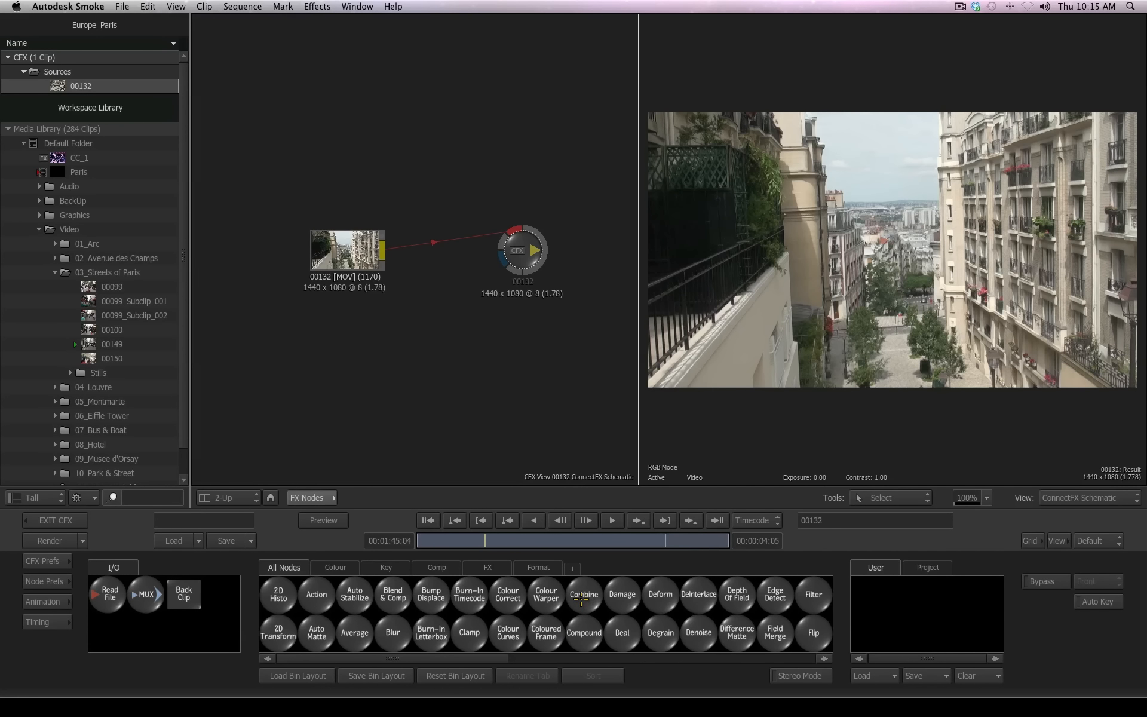
key("c")
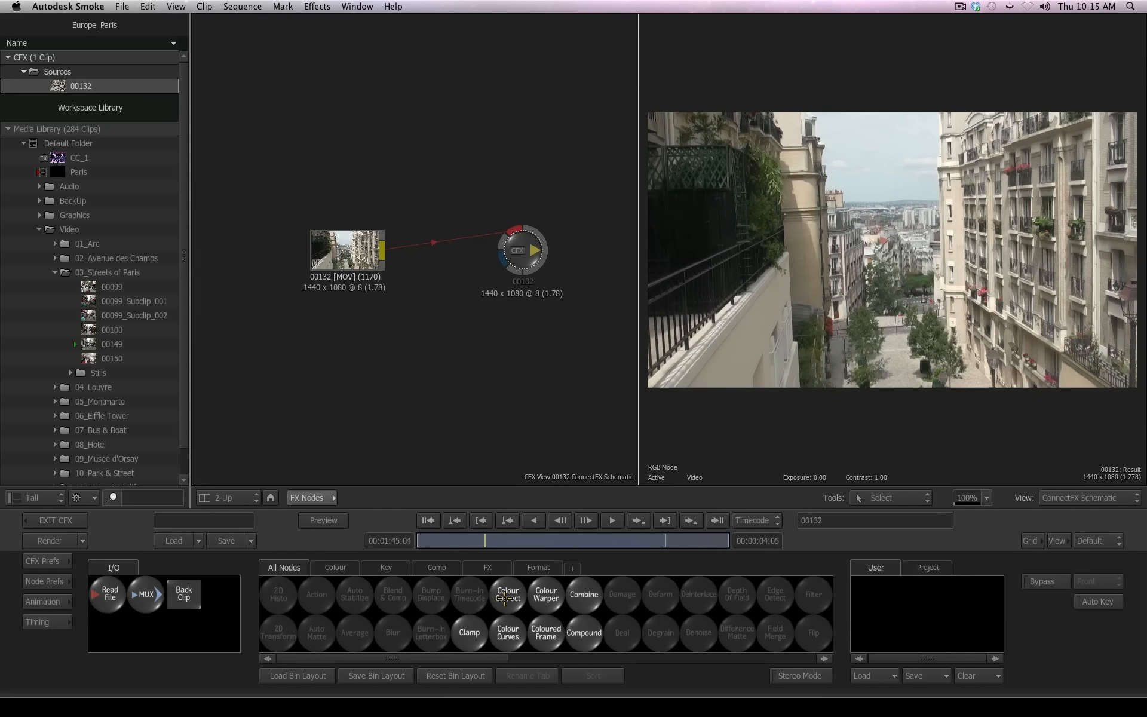
left_click_drag(508, 598, 438, 319)
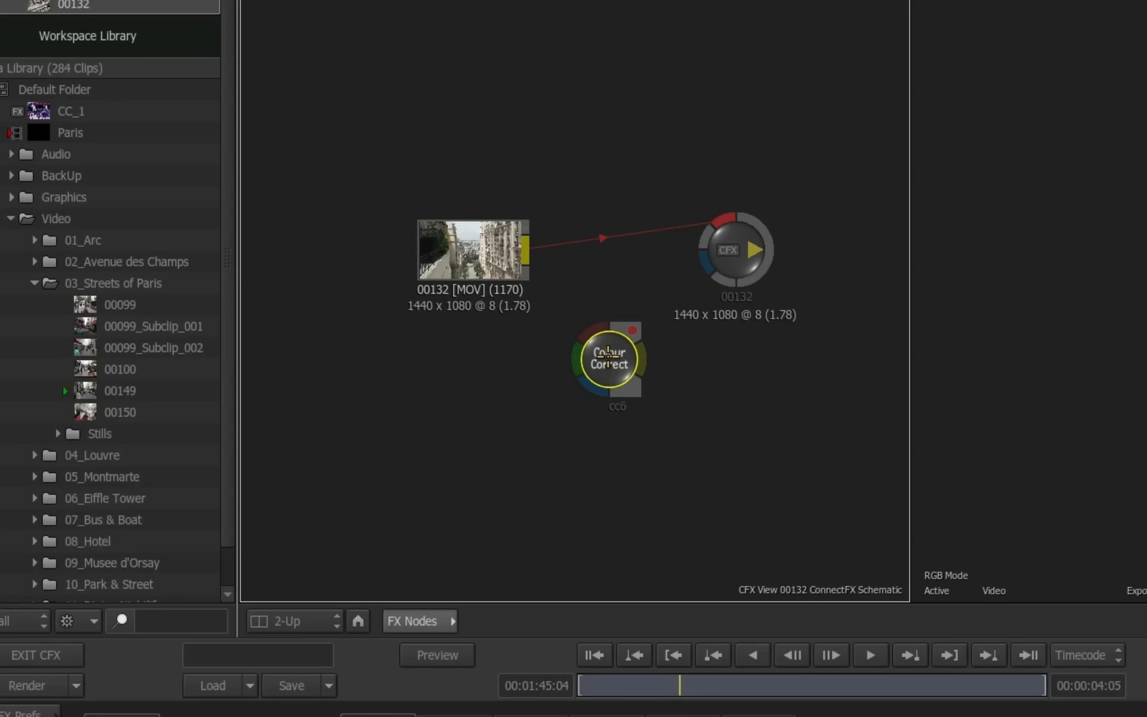
left_click_drag(609, 358, 621, 238)
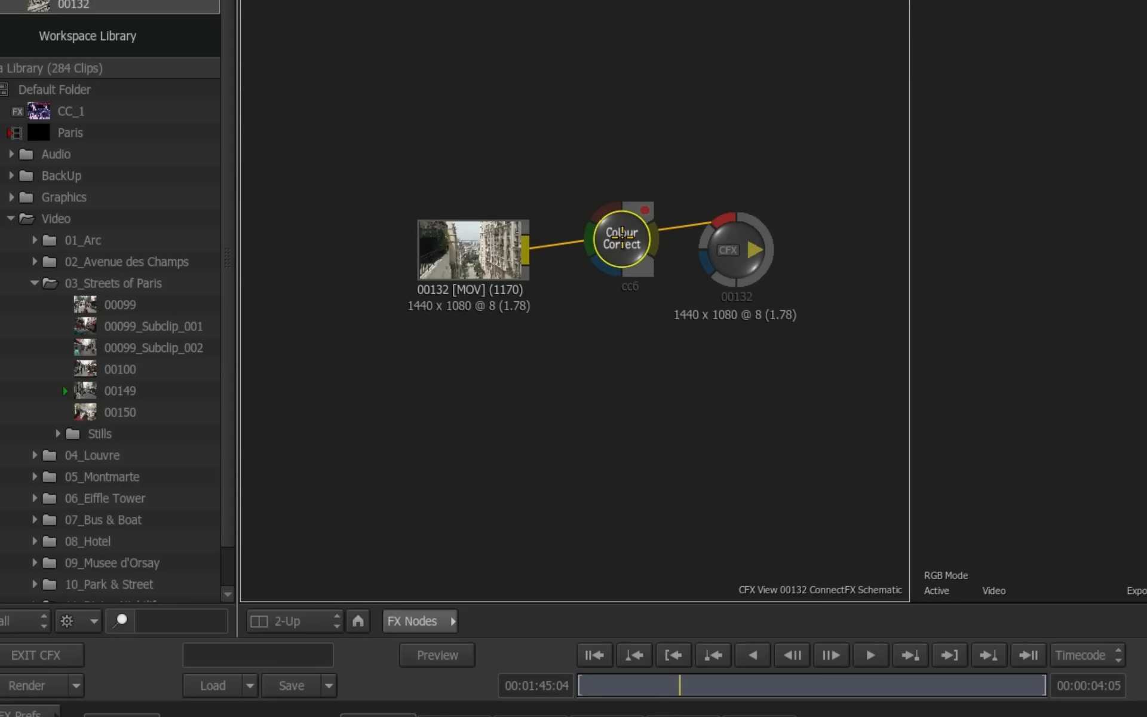
left_click_drag(622, 238, 622, 238)
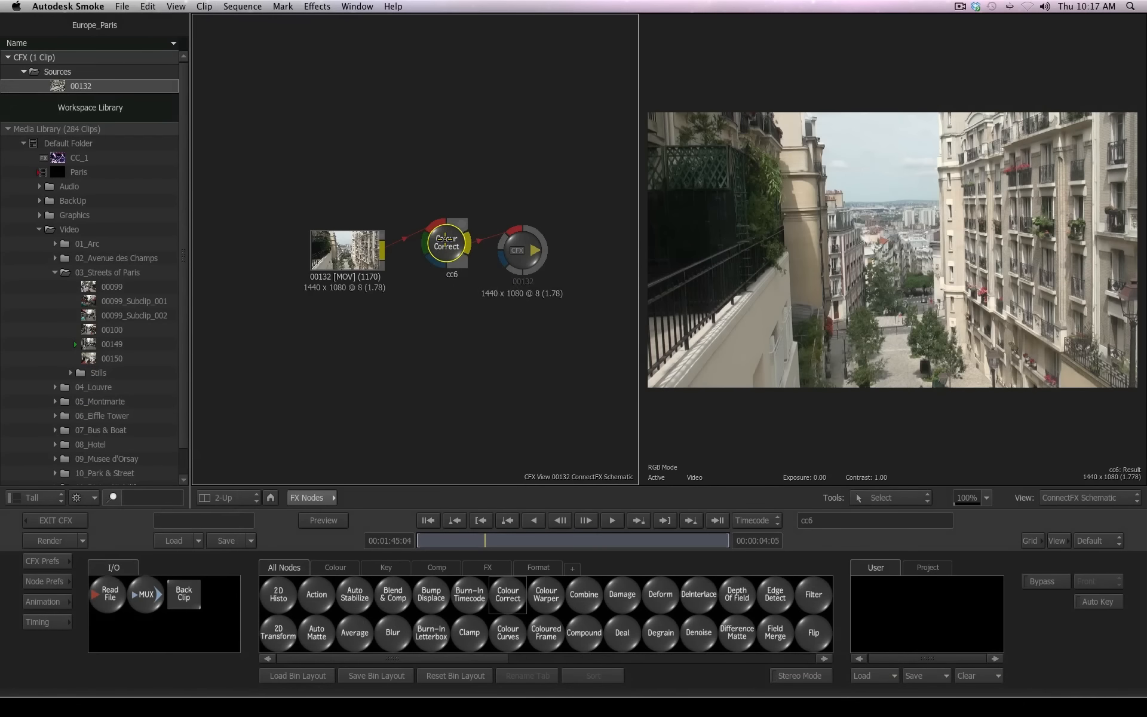
In the Colour Correct node, tint the shadows blue (balance hue 242, gain 58.5) and the highlights yellow (hue 55, gain 47.2).
left_click(308, 498)
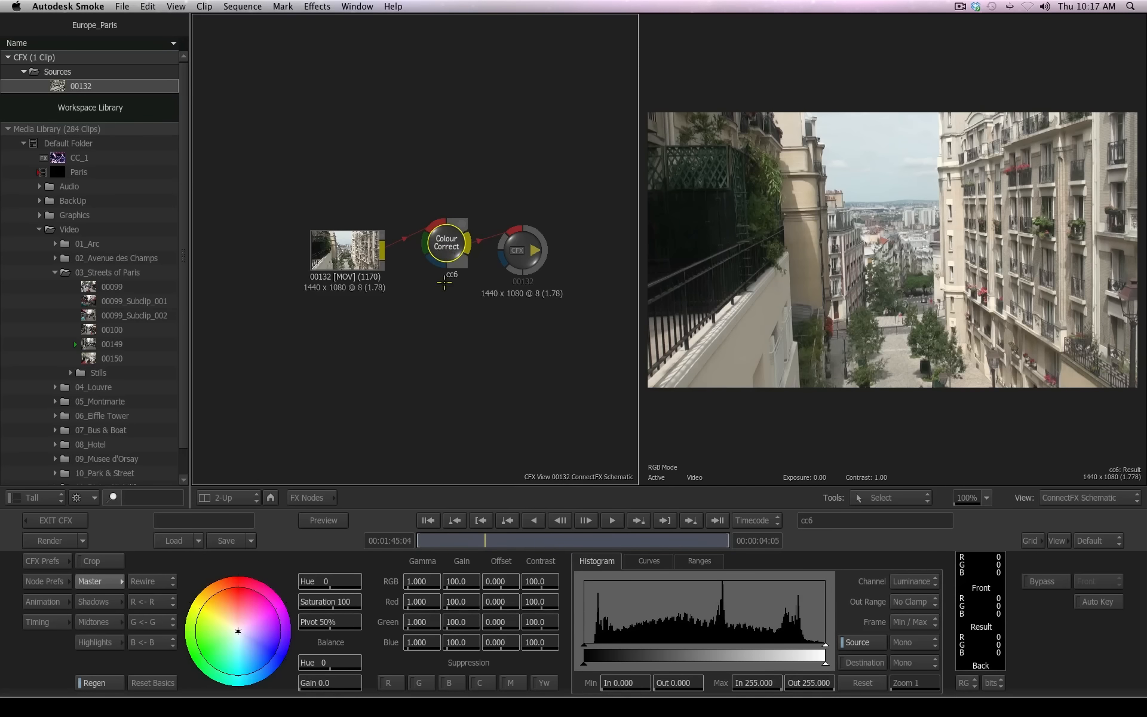
left_click(94, 602)
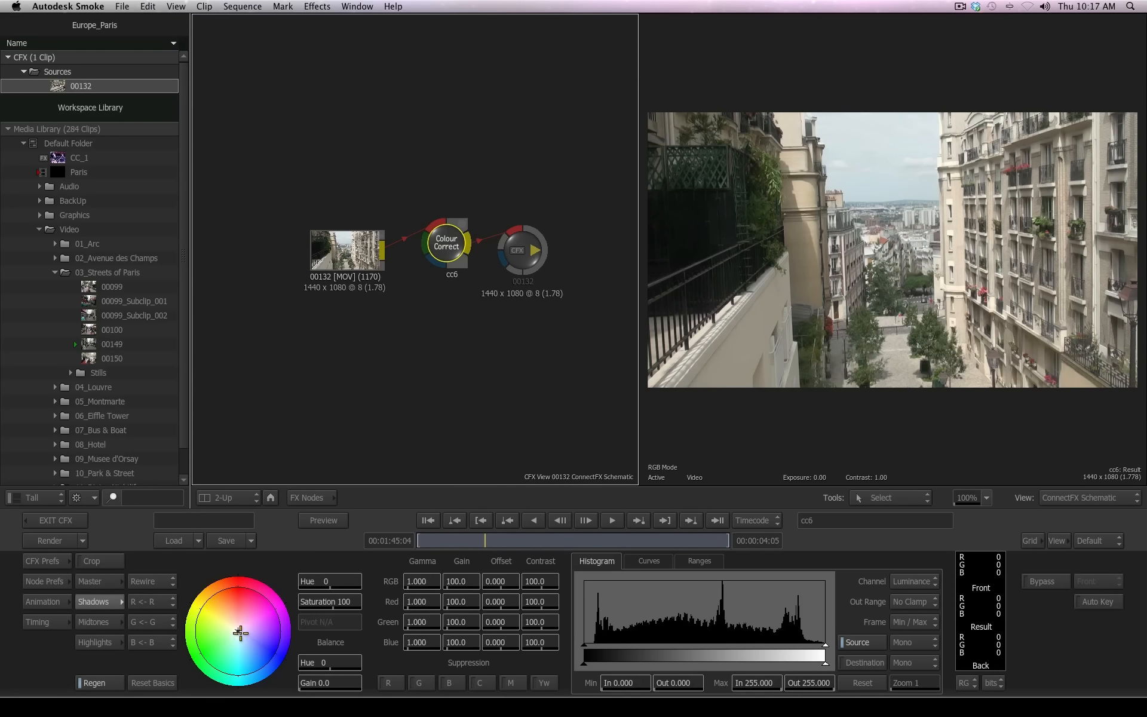
left_click_drag(238, 630, 260, 643)
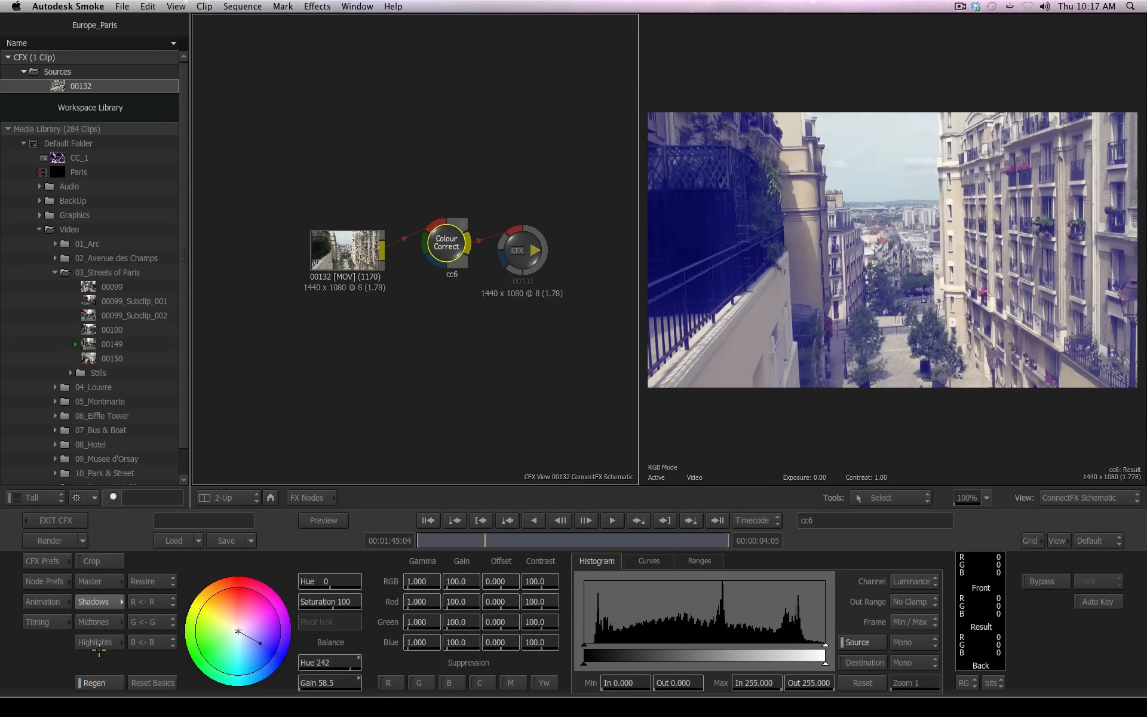
left_click(97, 643)
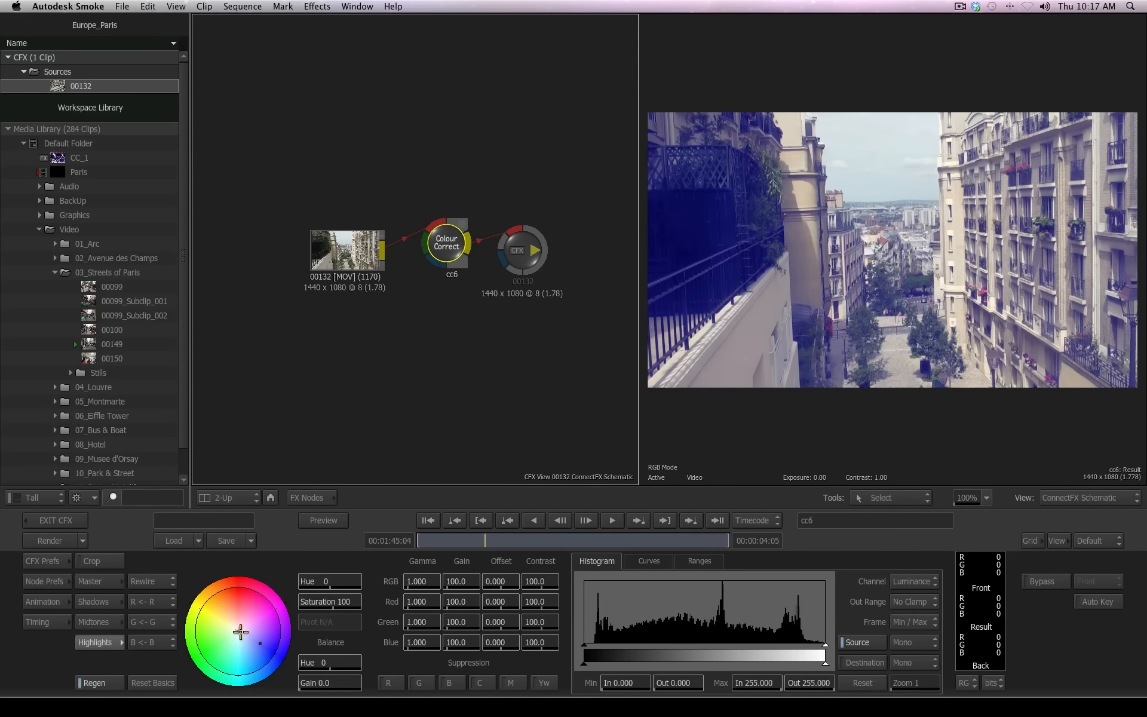
left_click_drag(239, 630, 221, 620)
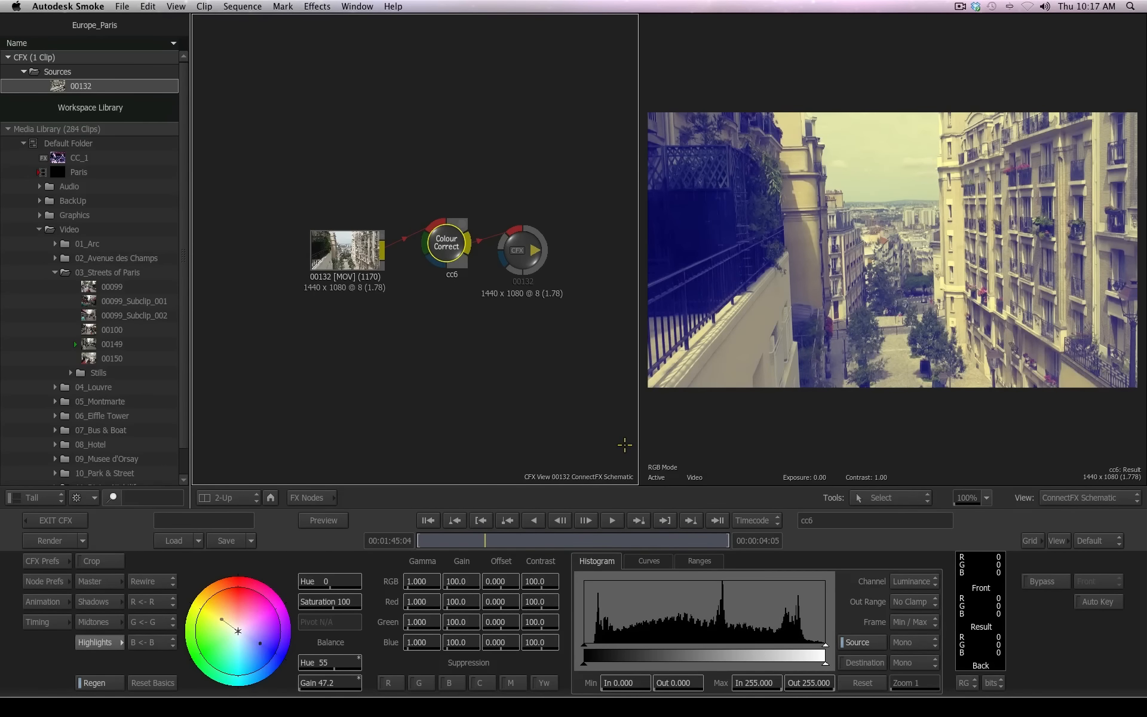
Increase the master contrast in the histogram by setting the minimum input to about 46 and the maximum input to about 245.
left_click(102, 581)
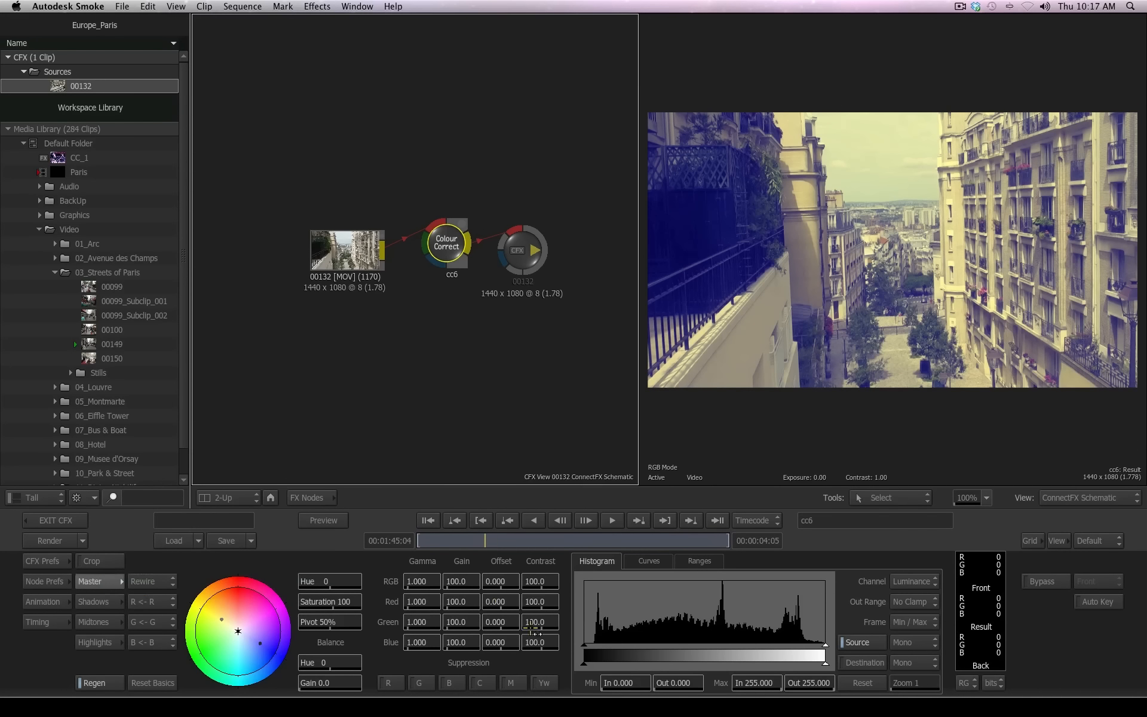
left_click_drag(584, 645, 608, 641)
left_click_drag(825, 645, 817, 644)
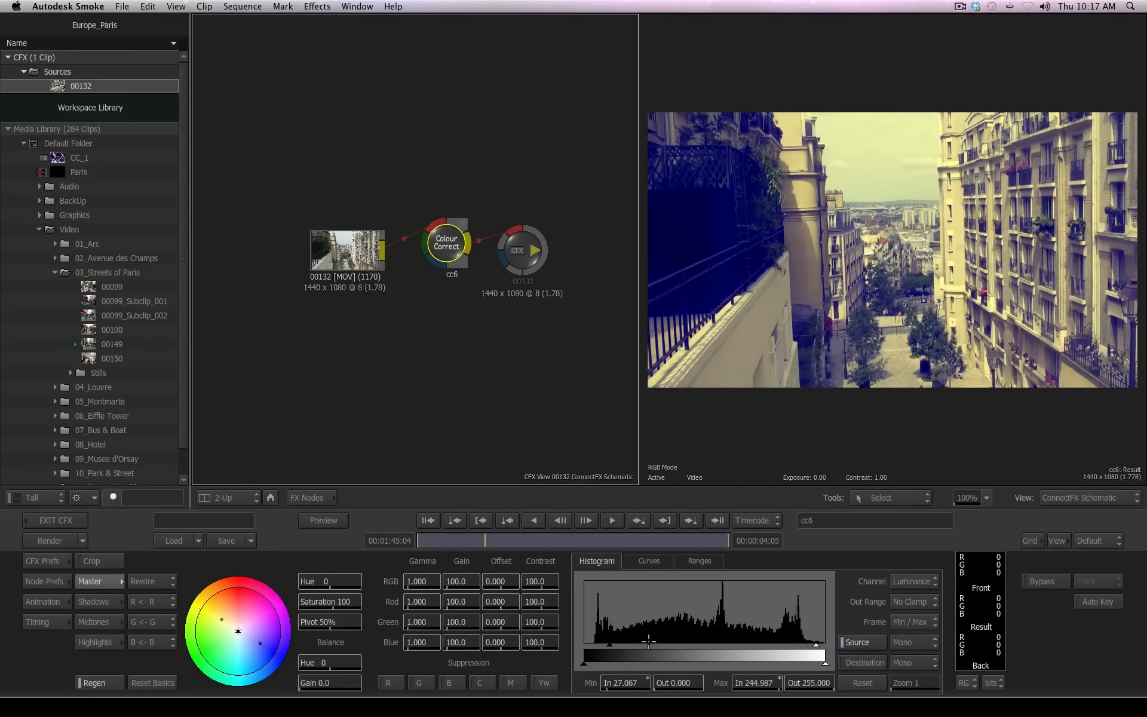
left_click_drag(608, 644, 628, 644)
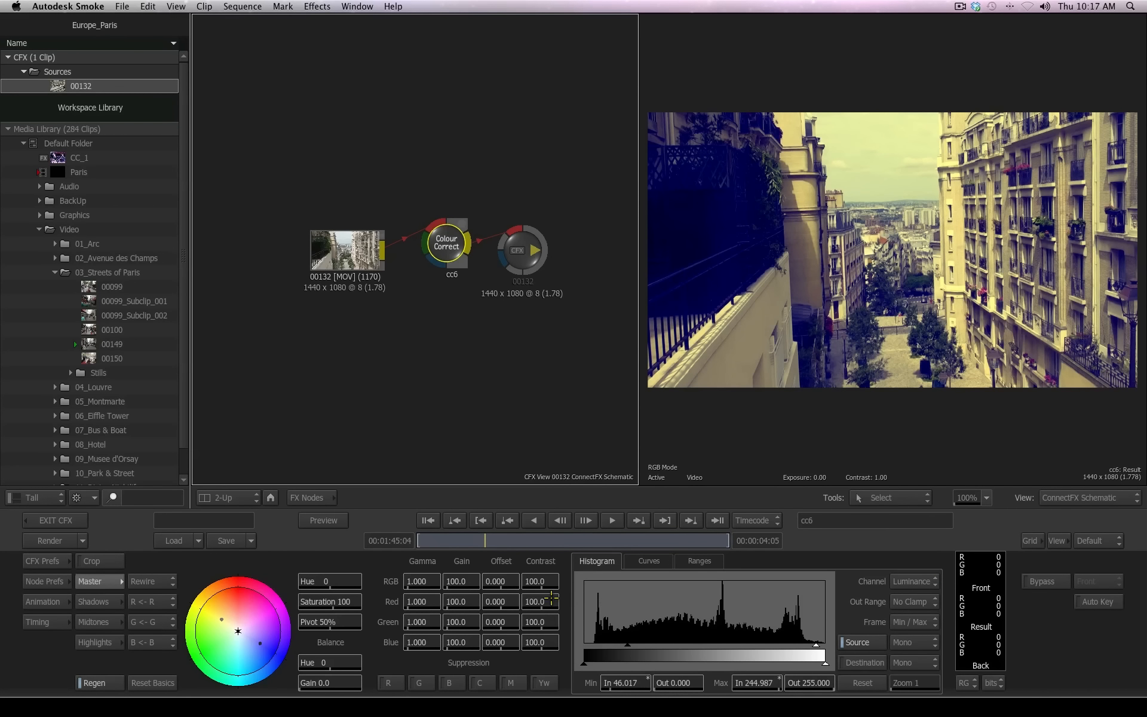
For the shadows range, raise the histogram's minimum input to about 32.8 and the saturation to 160.
left_click(94, 604)
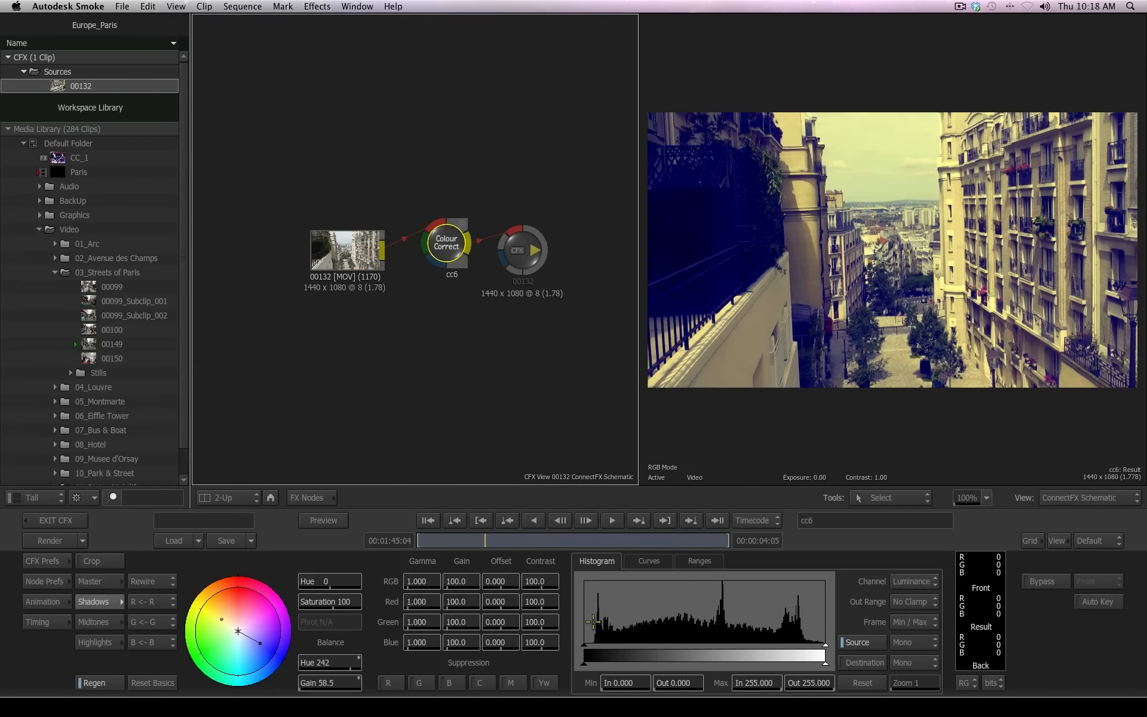
left_click_drag(585, 643, 610, 644)
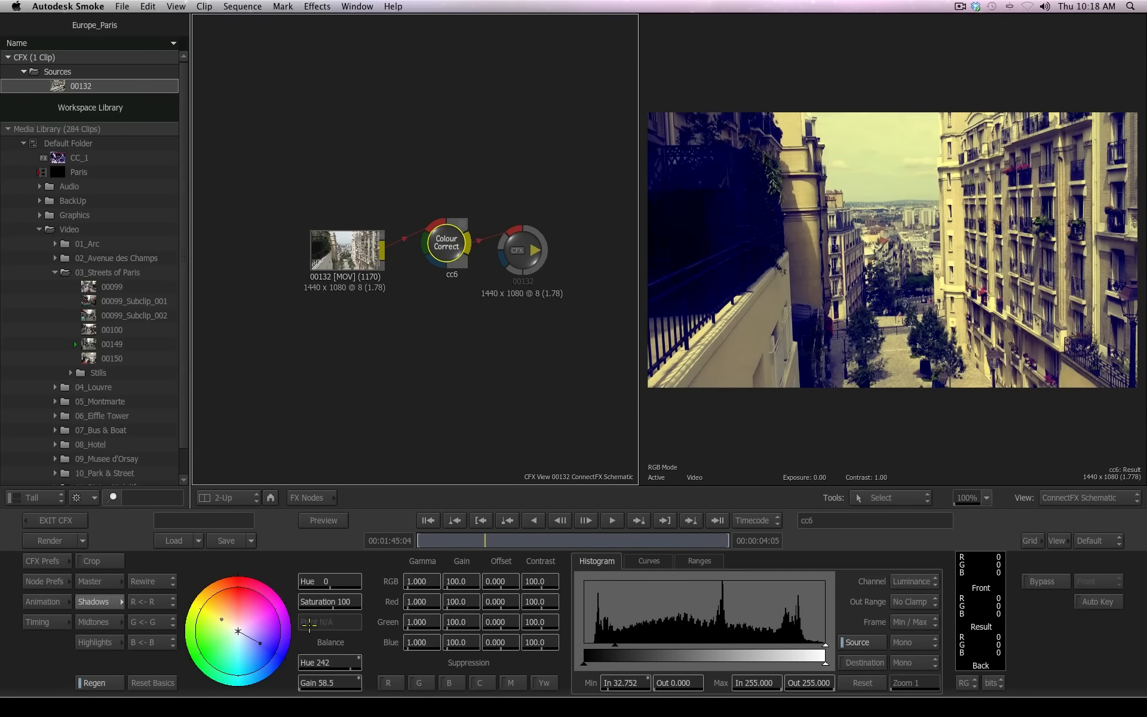
left_click_drag(344, 601, 386, 592)
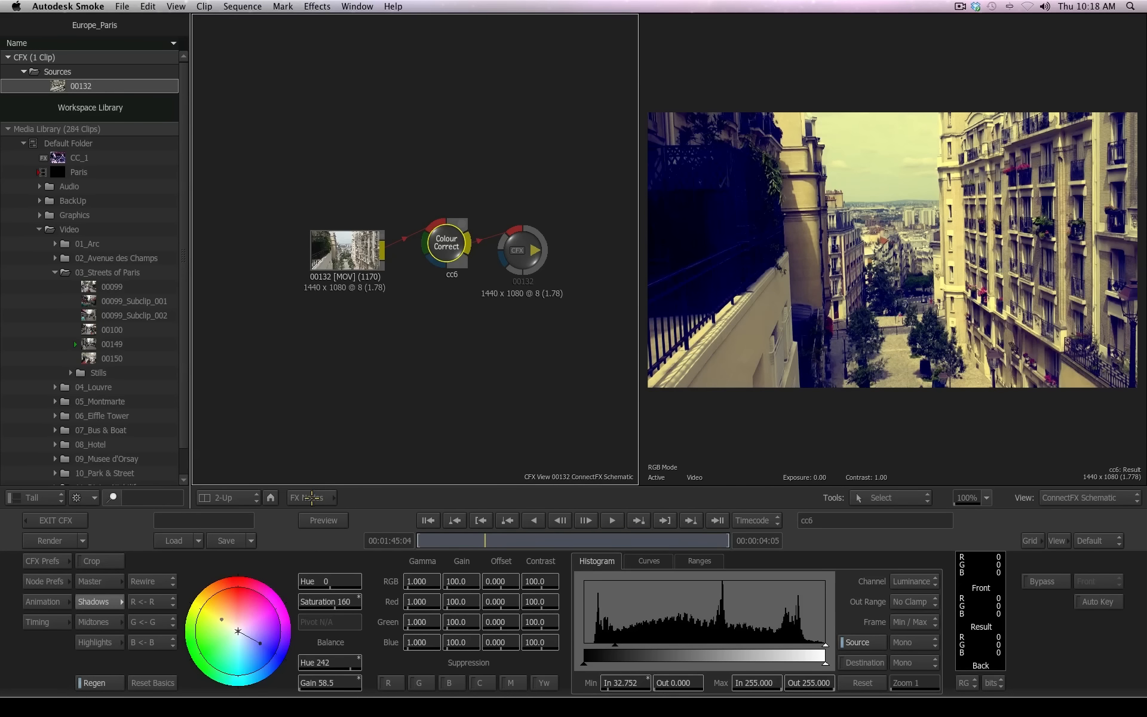
Add a GMask node to the schematic below the Colour Correct node.
left_click(311, 498)
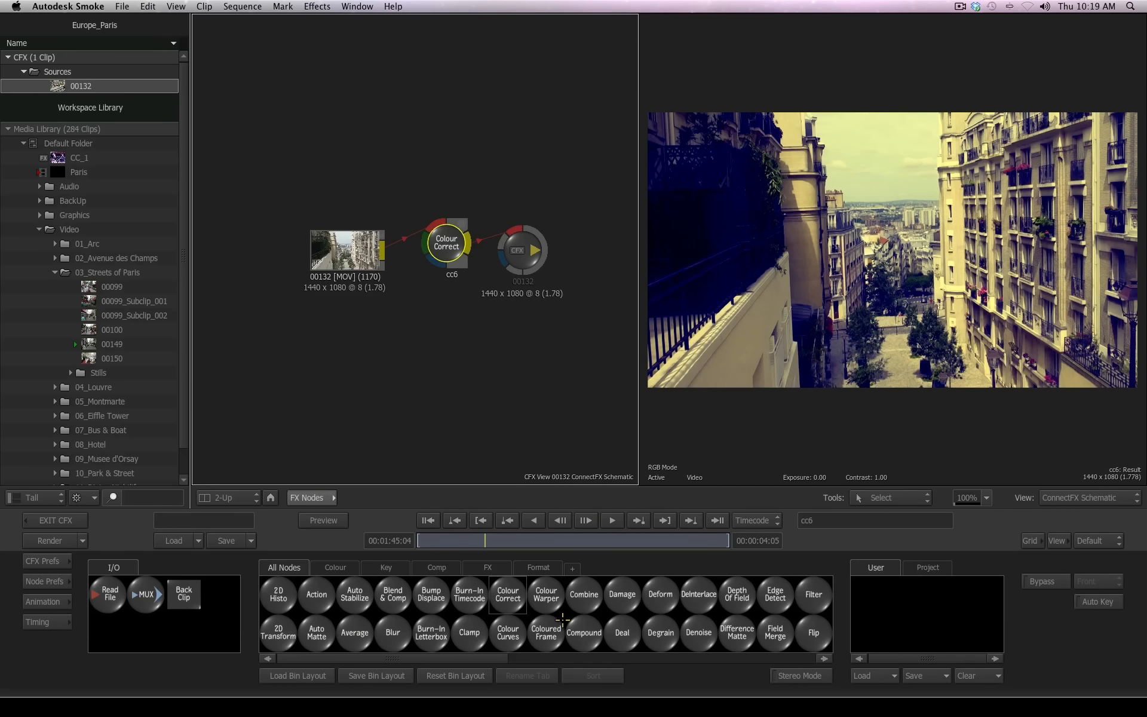
key("g")
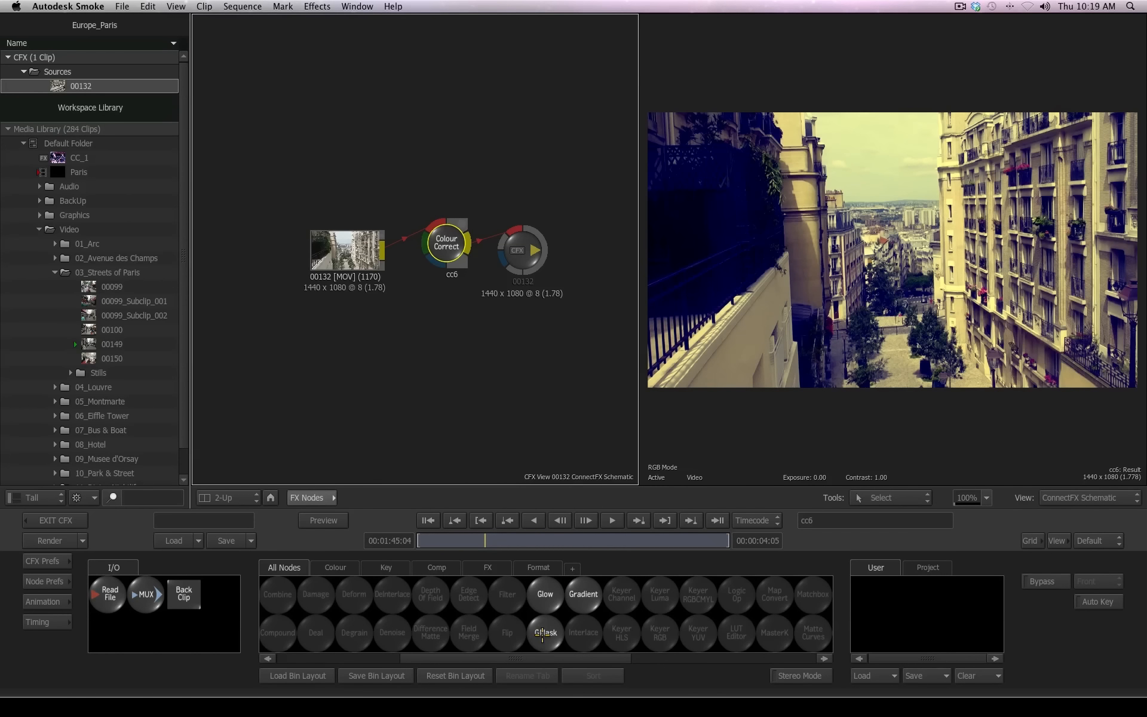
left_click_drag(543, 635, 505, 380)
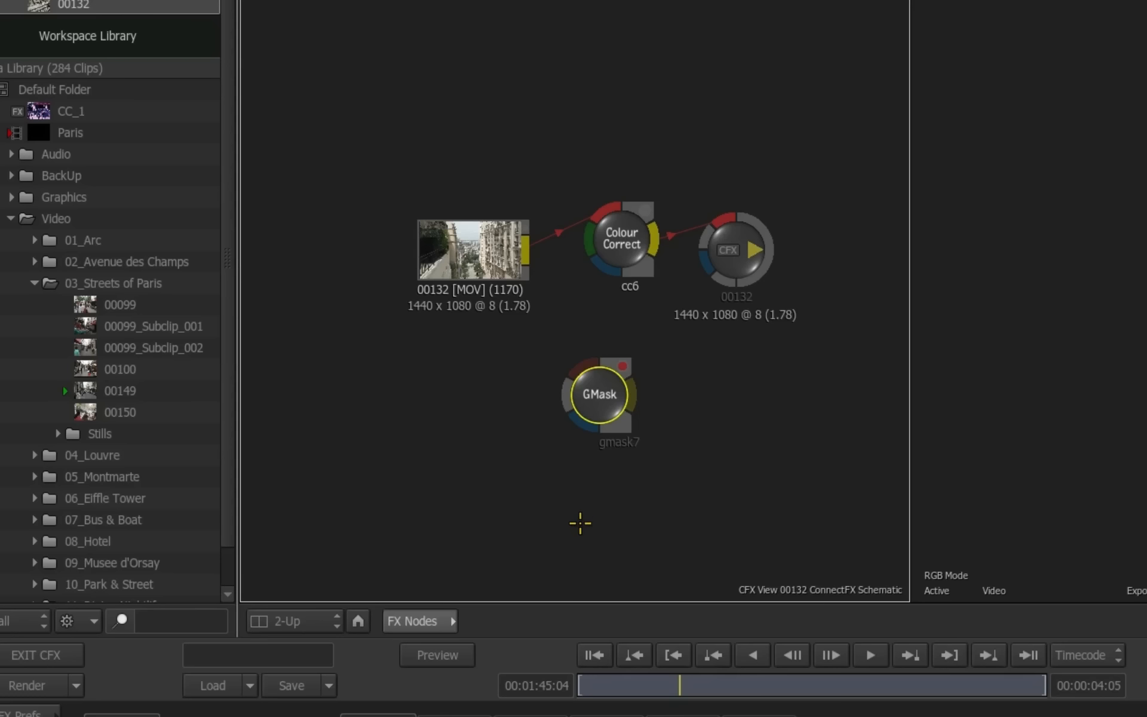
Practise connecting clip 00132 to the GMask node's front input and cutting the link between them.
left_click_drag(476, 245, 576, 348)
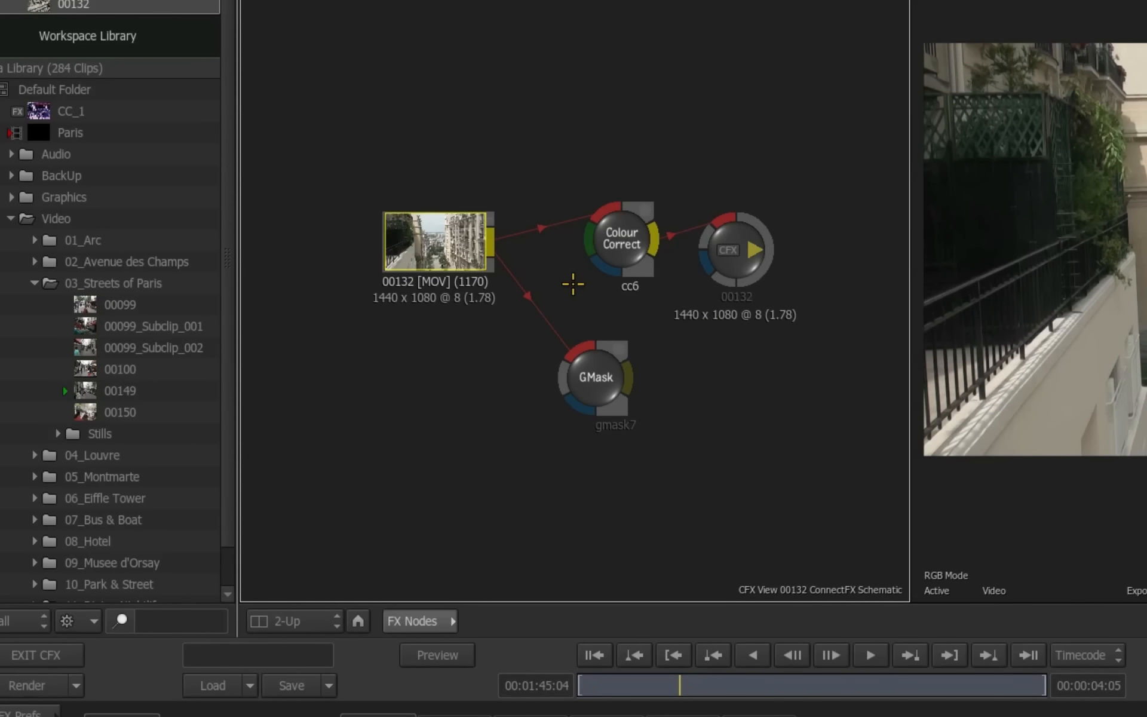
left_click_drag(574, 284, 500, 352)
left_click(579, 350)
left_click_drag(565, 281, 495, 336)
left_click(492, 237)
left_click_drag(560, 278, 486, 454)
mouse_move(593, 369)
left_mouse_down()
mouse_move(512, 263)
mouse_move(592, 361)
left_mouse_up()
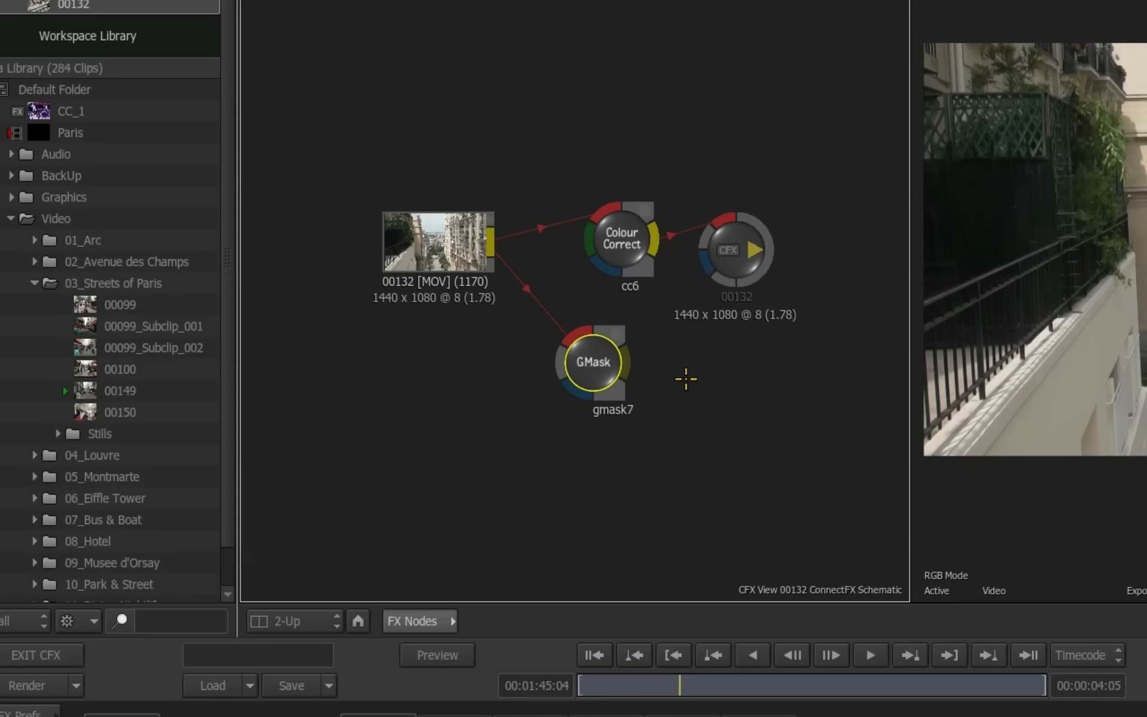
left_click_drag(553, 261, 439, 475)
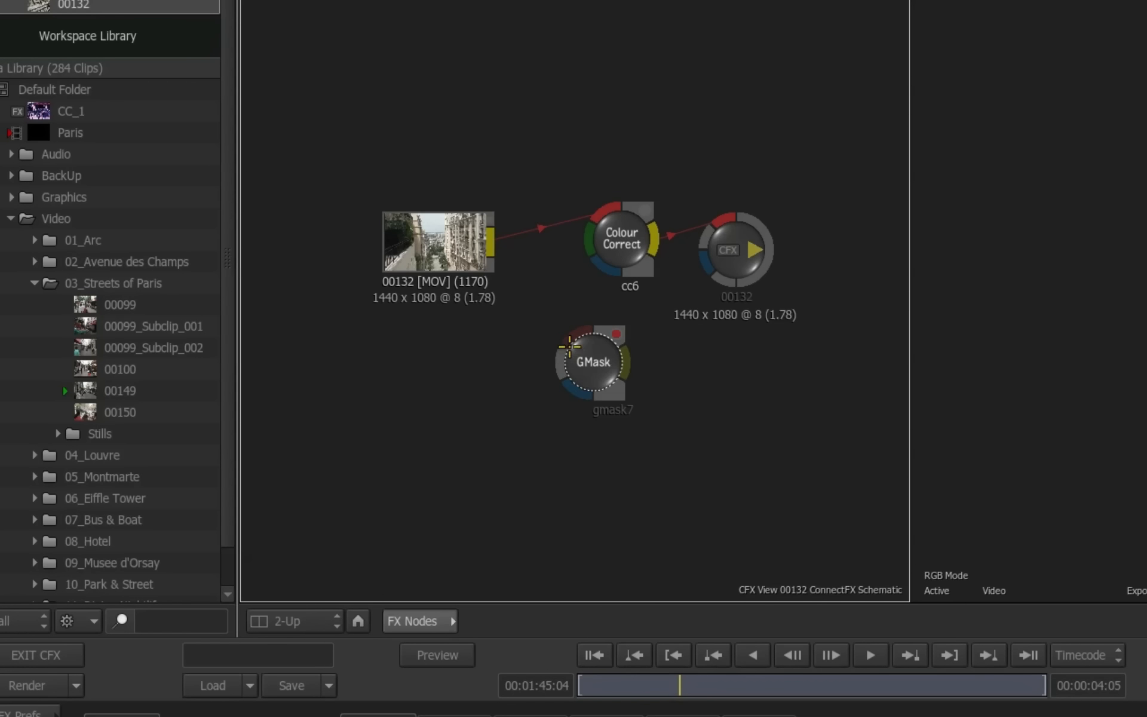
Try to connect the GMask node's front input to the clip's result by kissing the nodes together.
mouse_move(577, 376)
left_mouse_down()
mouse_move(564, 348)
mouse_move(573, 352)
left_mouse_up()
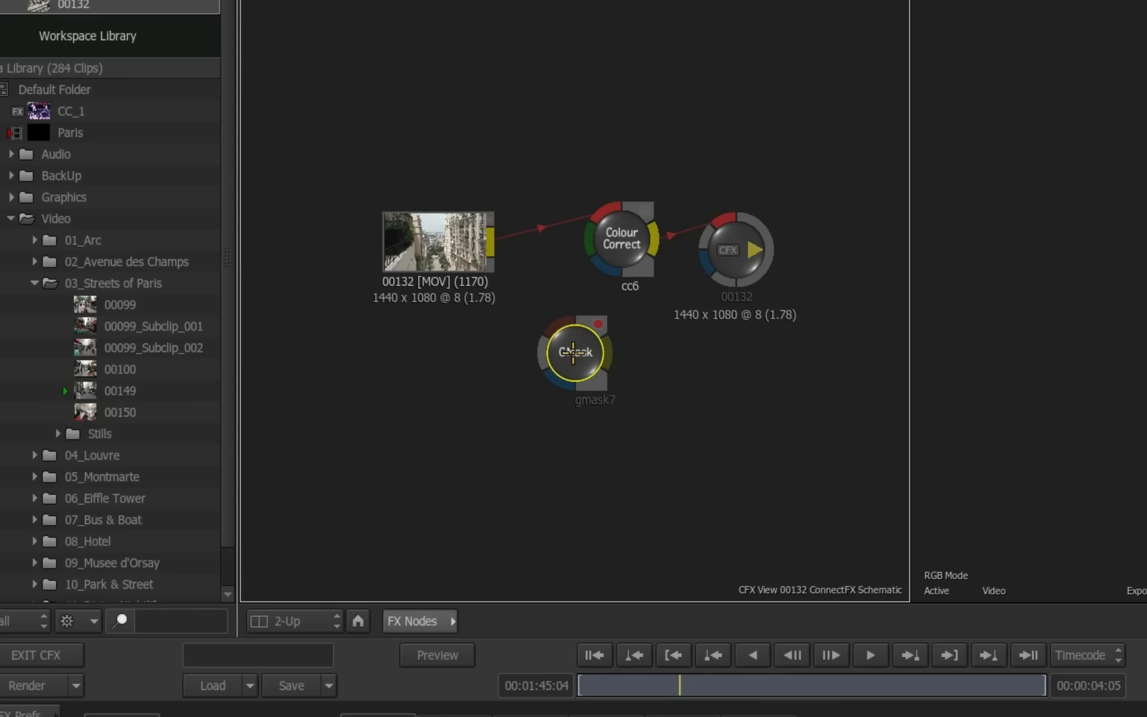
left_click_drag(573, 352, 597, 350)
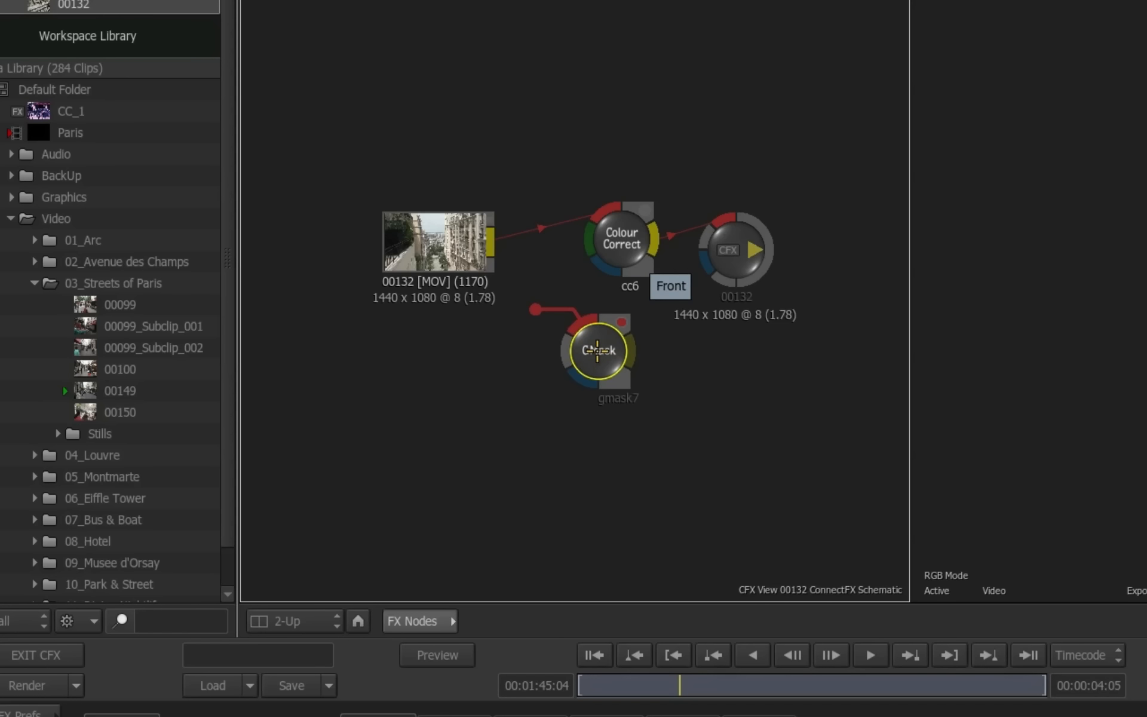
left_click_drag(597, 351, 619, 370)
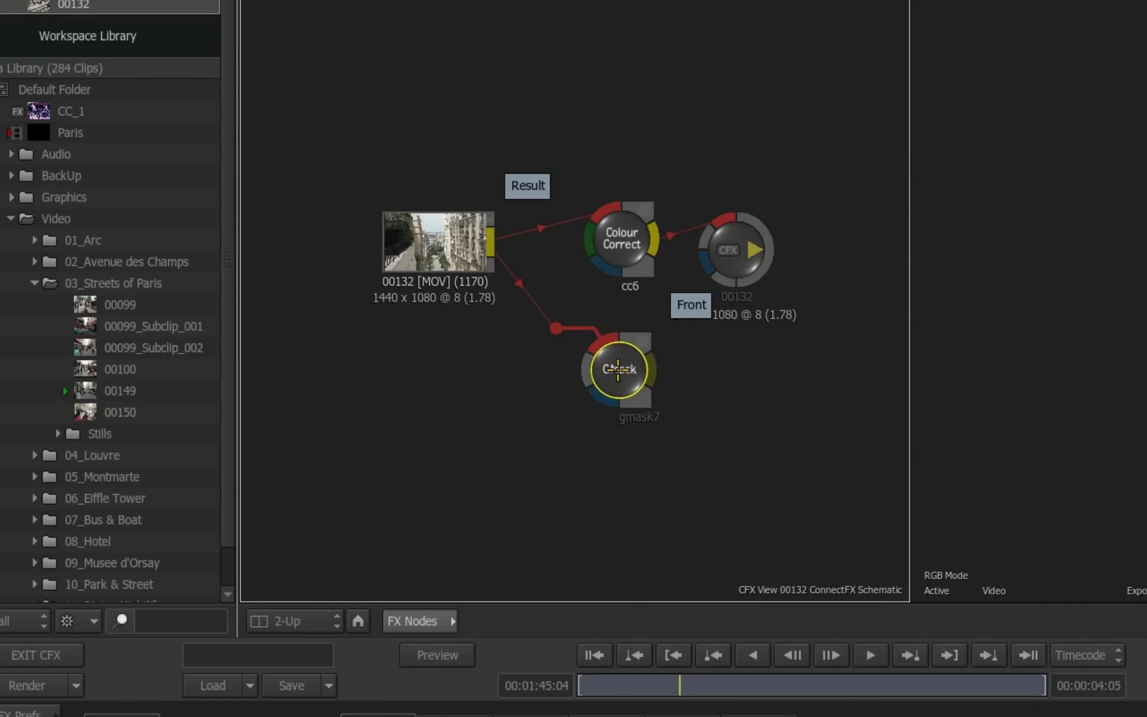
left_click_drag(619, 370, 619, 369)
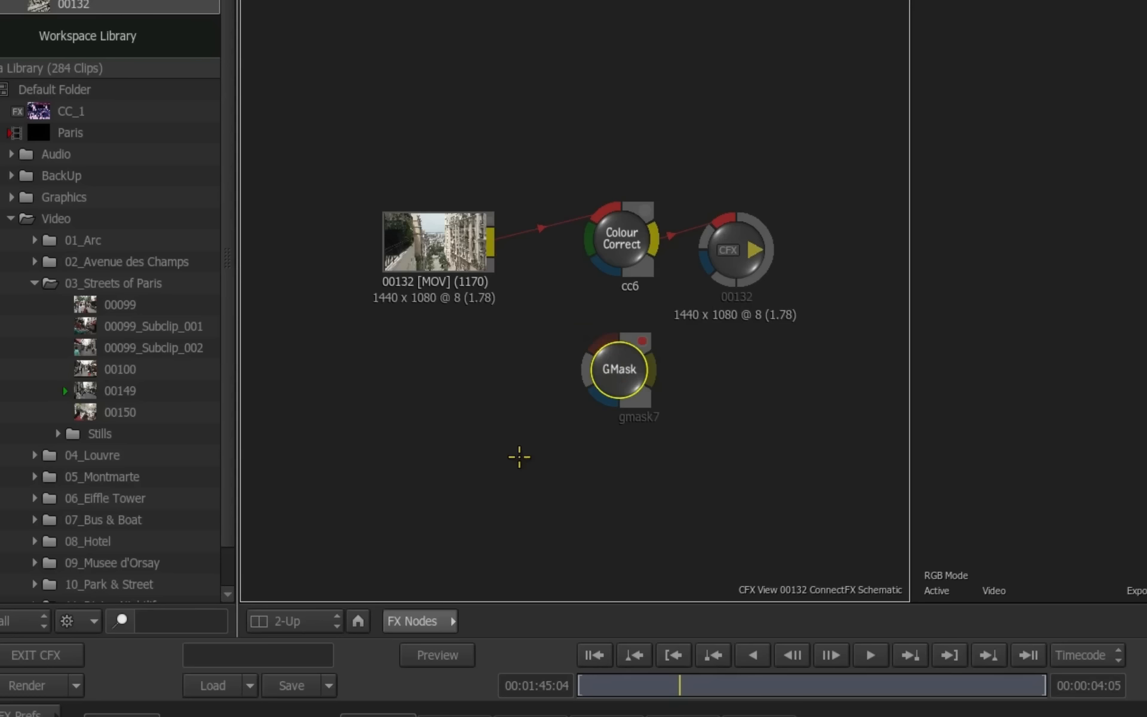
left_click(619, 240)
left_click(619, 365)
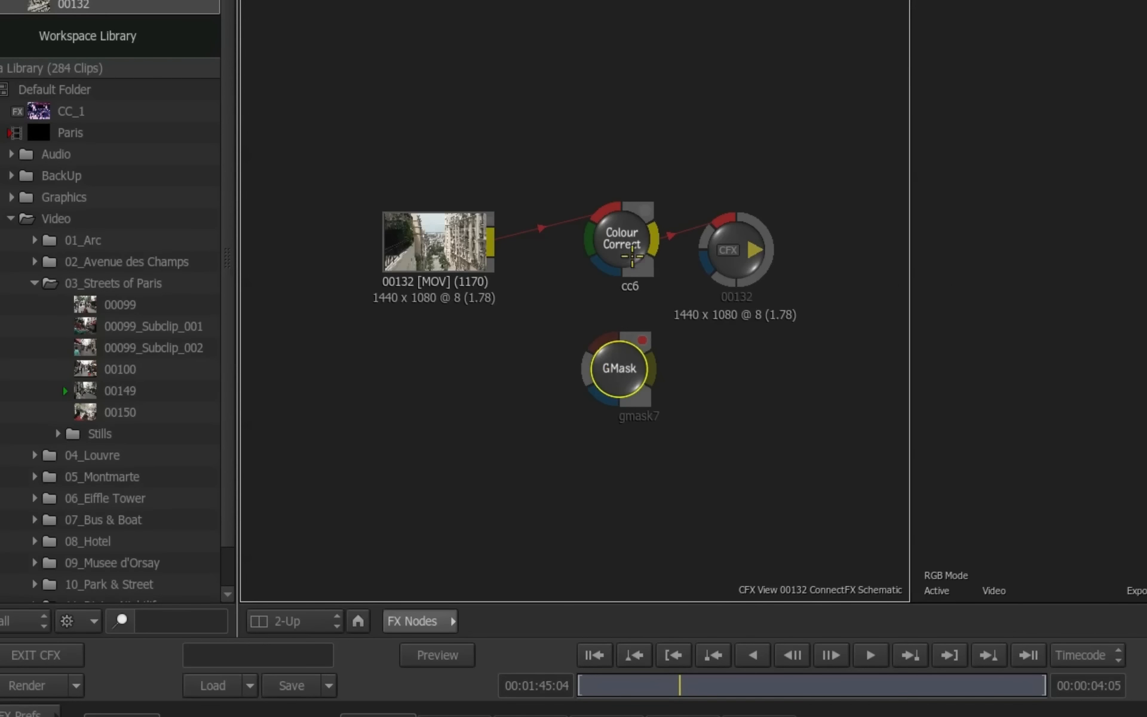
left_click(614, 242)
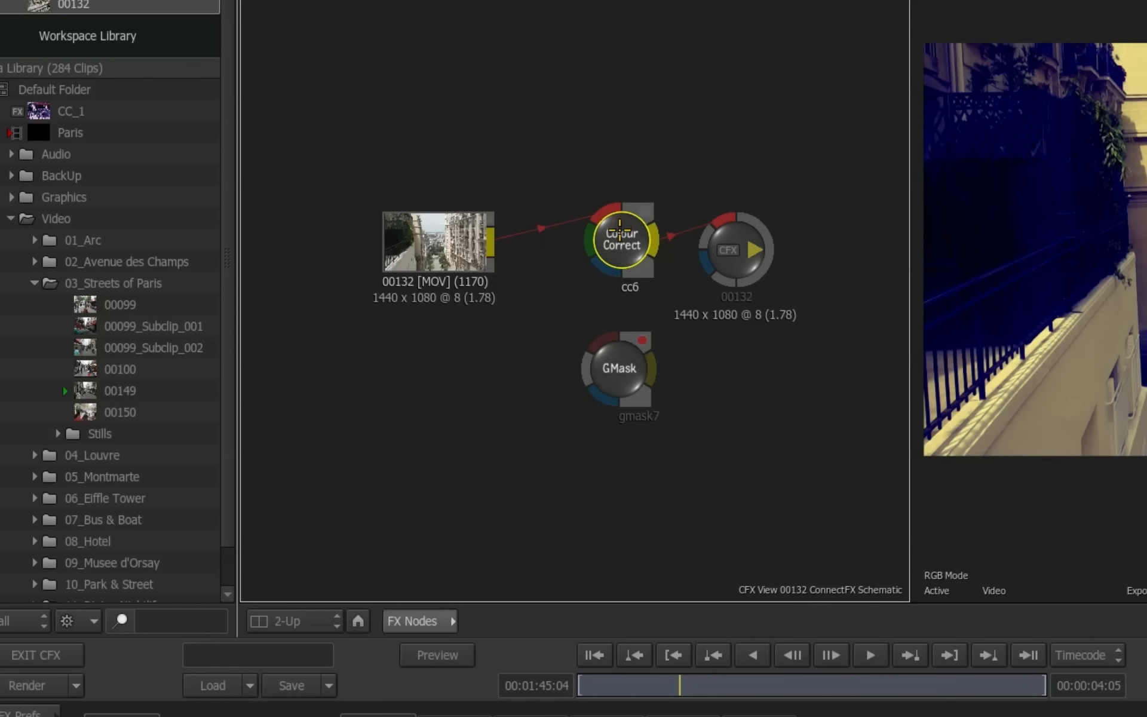
Cycle through the GMask inputs, connect its front input to the result of clip 00132, and select the Colour Correct node.
mouse_move(617, 369)
left_mouse_down()
mouse_move(643, 373)
mouse_move(615, 379)
left_mouse_up()
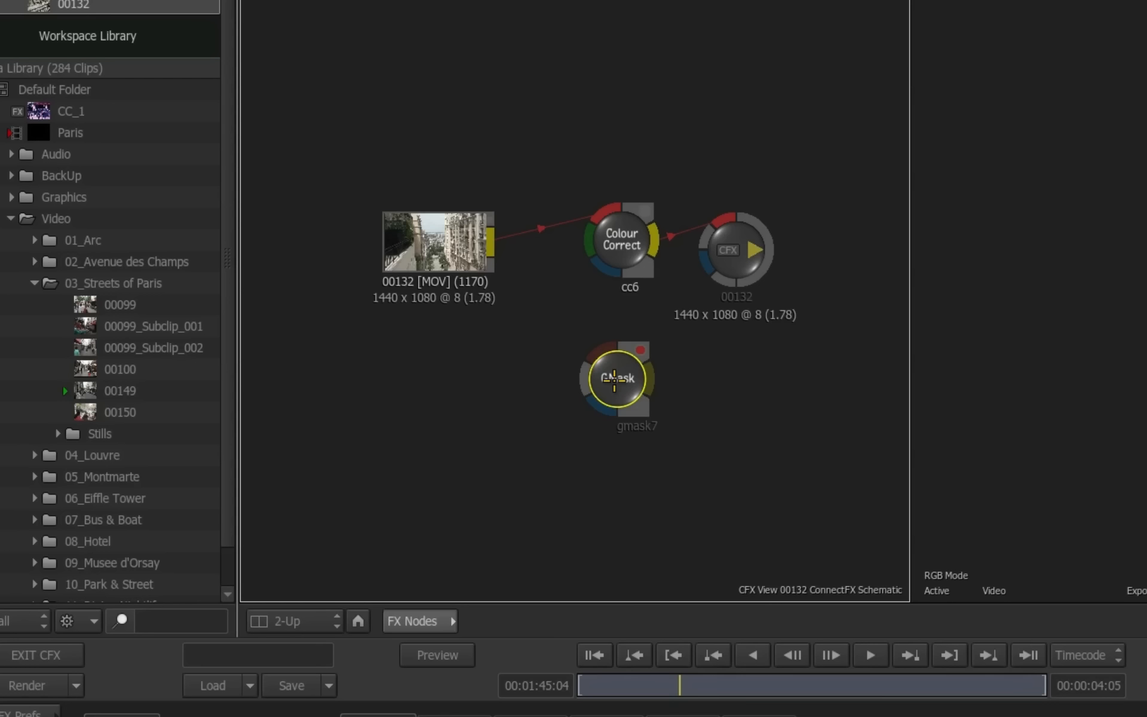
key("shift")
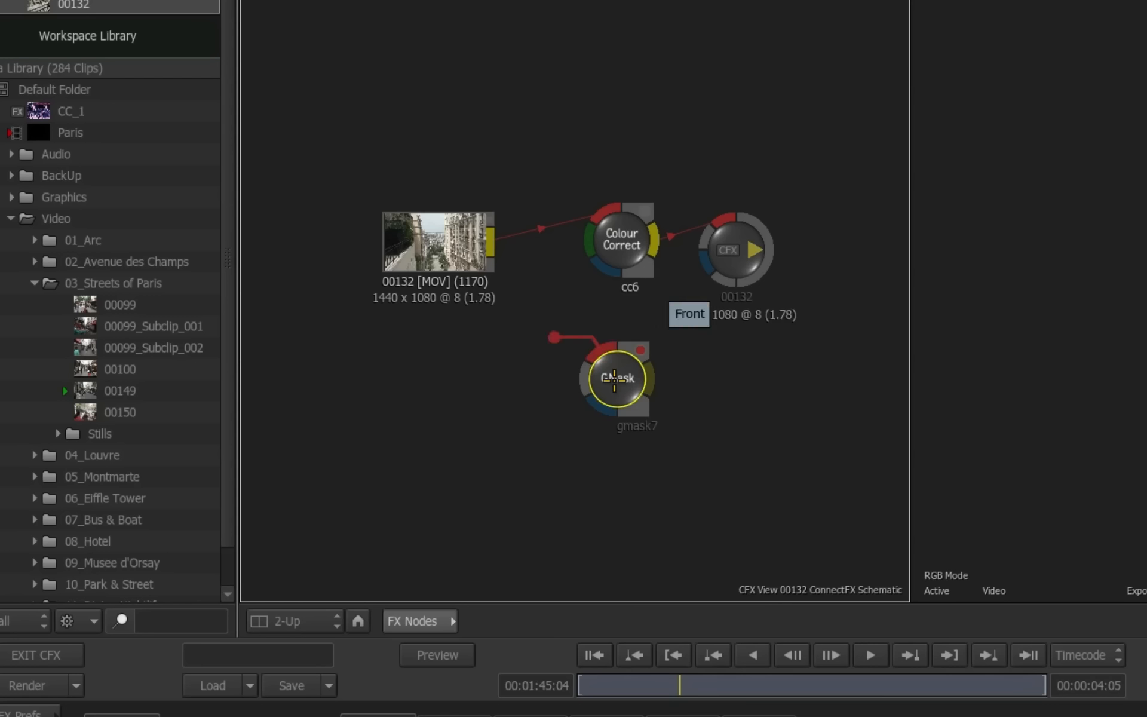
key("shift")
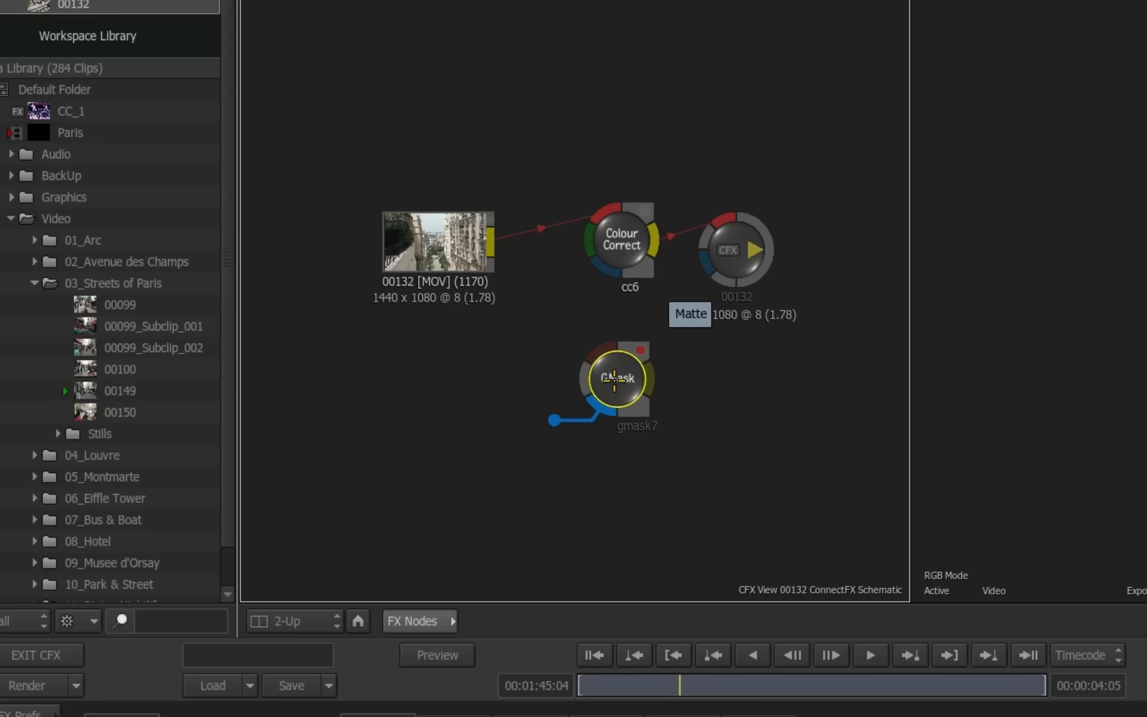
key("shift")
key("shift")
key("shift")
key("shift")
key("shift")
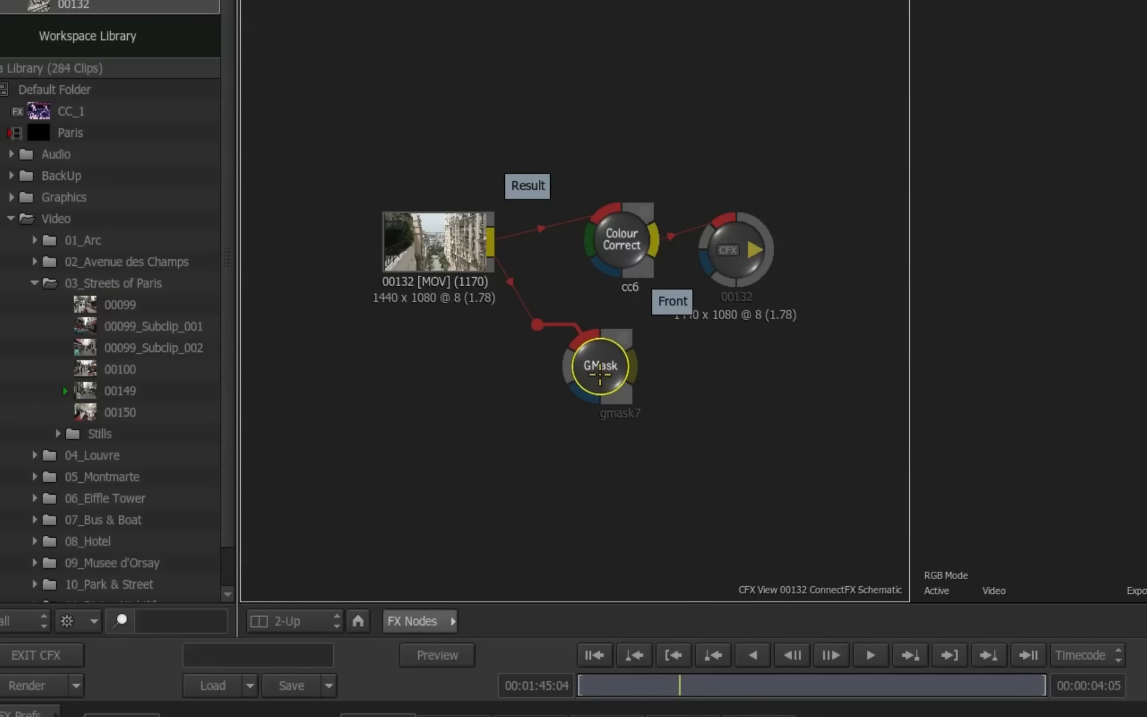
left_click(600, 374)
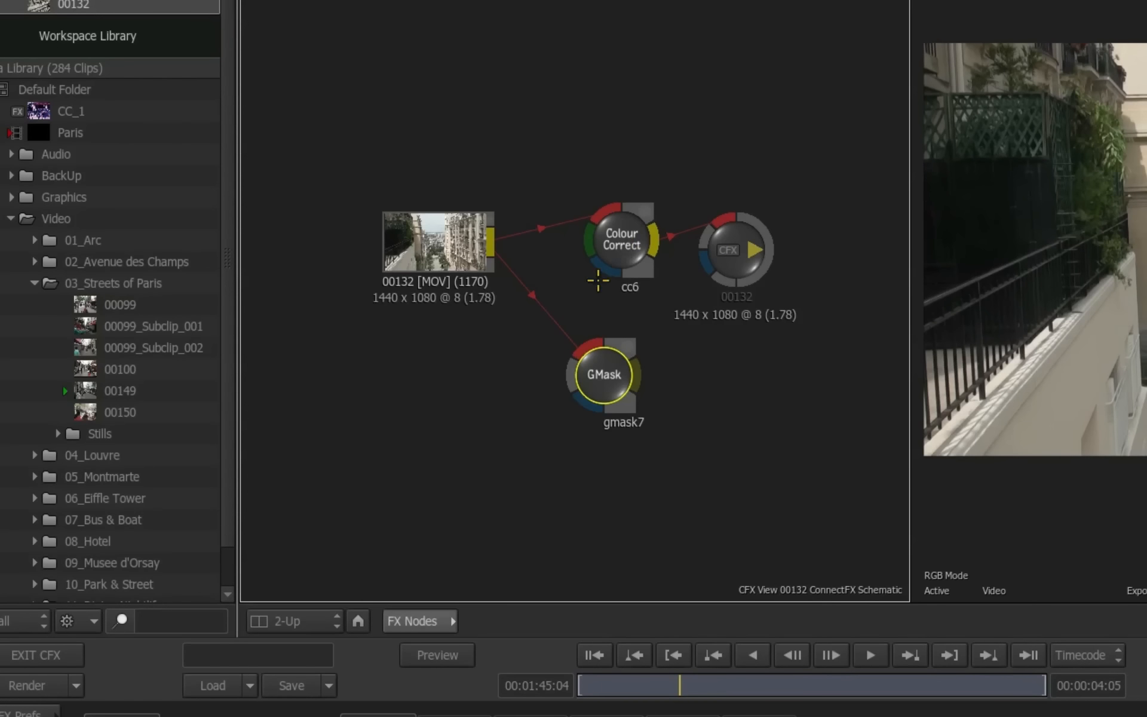
left_click(625, 242)
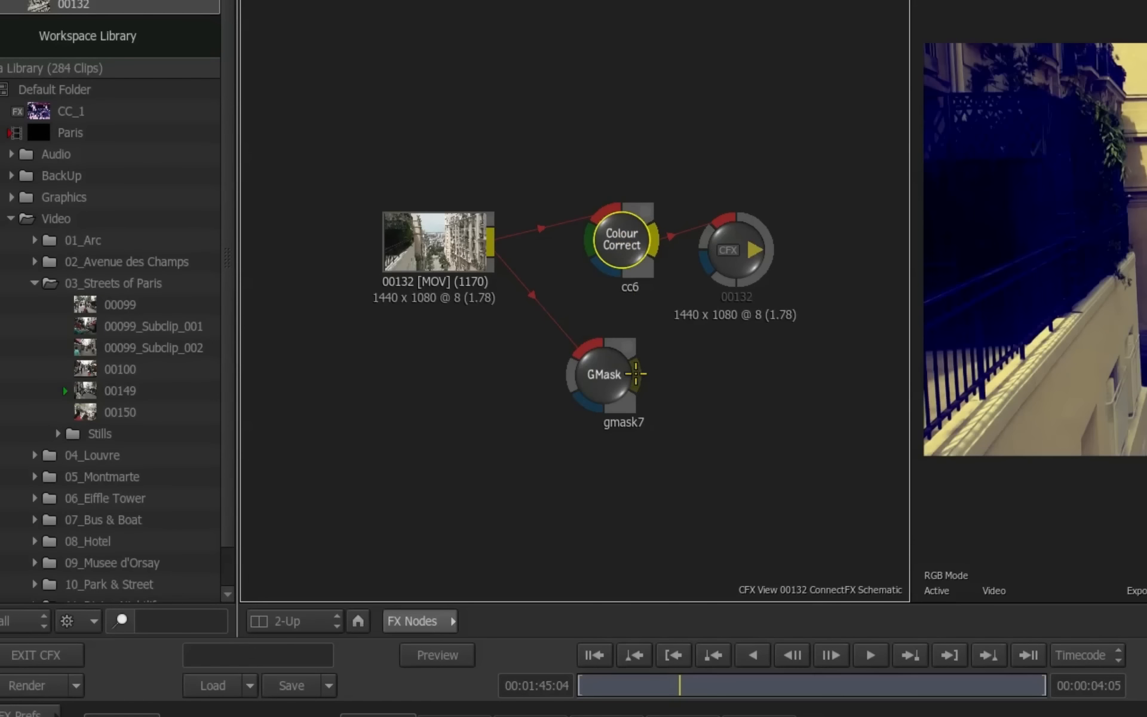
Connect the GMask node's result to the Colour Correct node's matte input by kissing the two nodes together.
left_click_drag(608, 375, 596, 366)
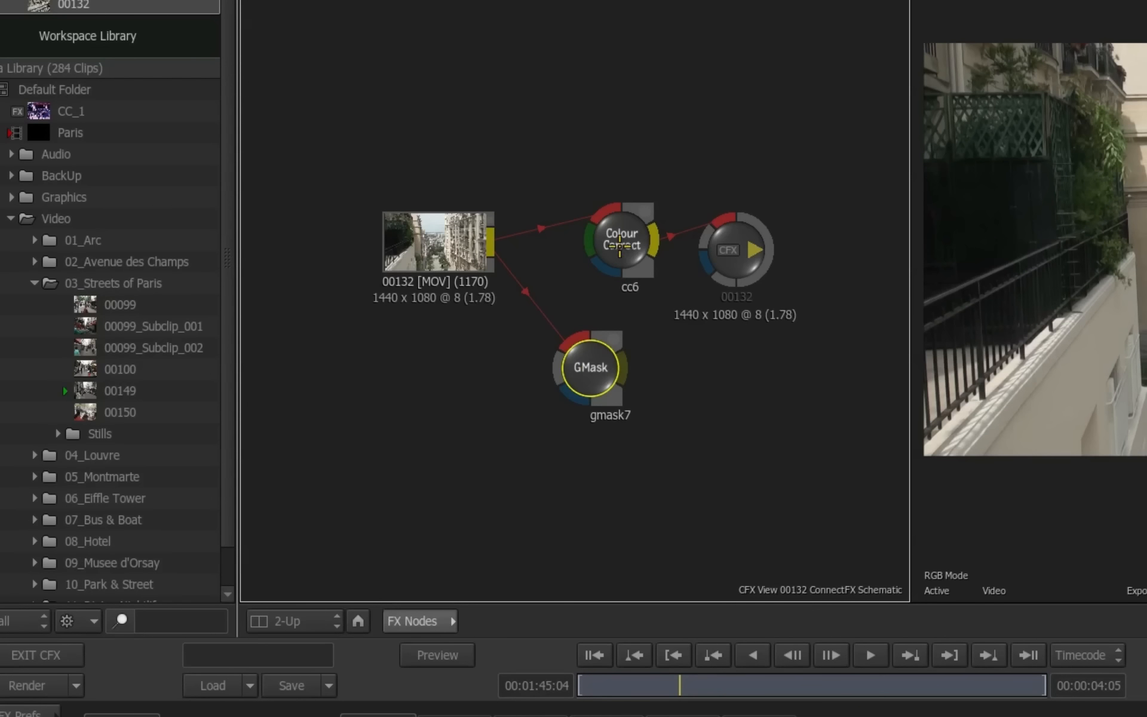
left_click_drag(620, 245, 628, 248)
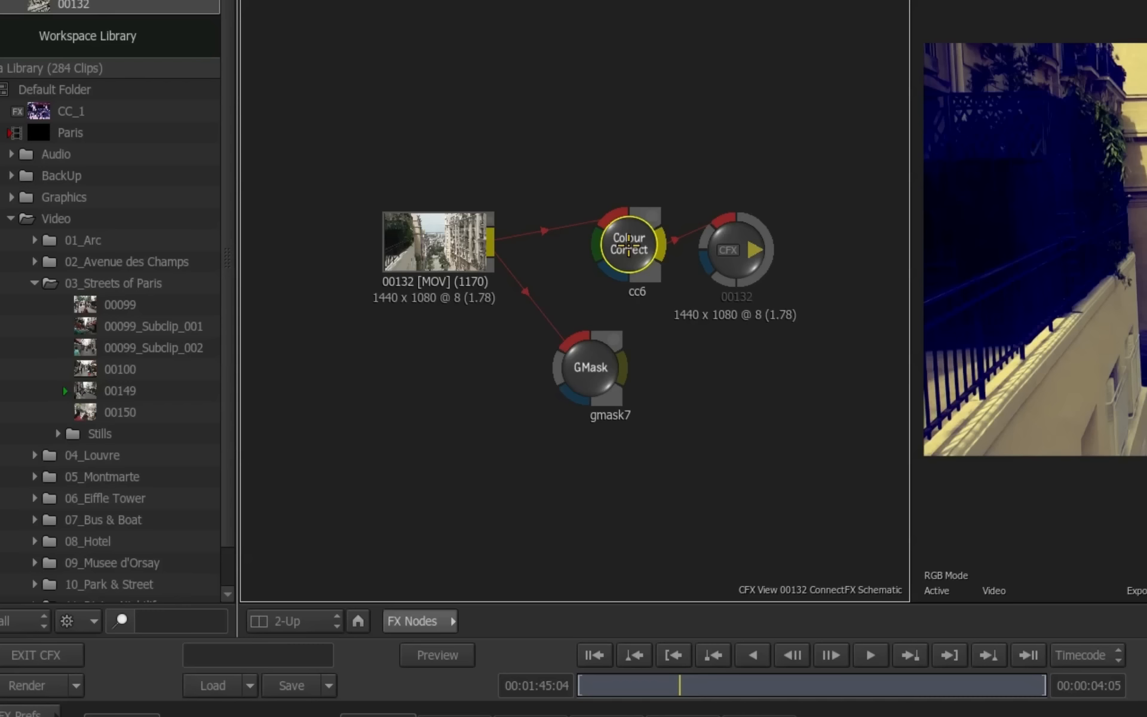
left_click_drag(629, 245, 630, 247)
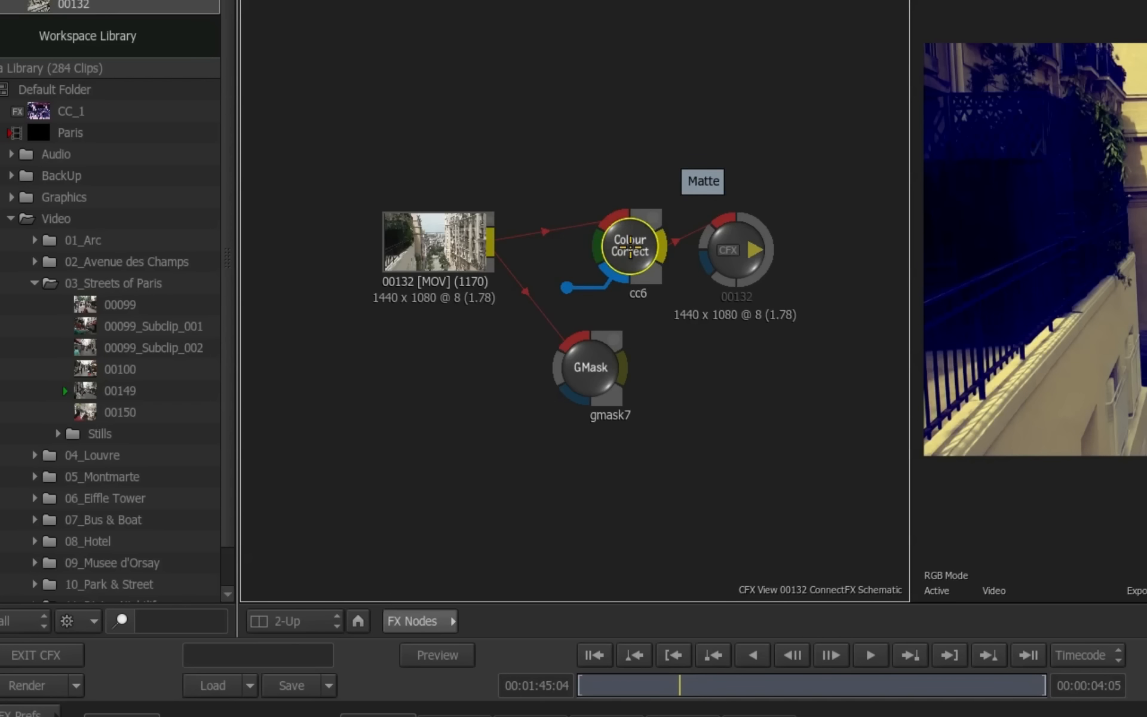
mouse_move(630, 246)
left_mouse_down()
mouse_move(692, 328)
mouse_move(691, 277)
mouse_move(639, 243)
left_mouse_up()
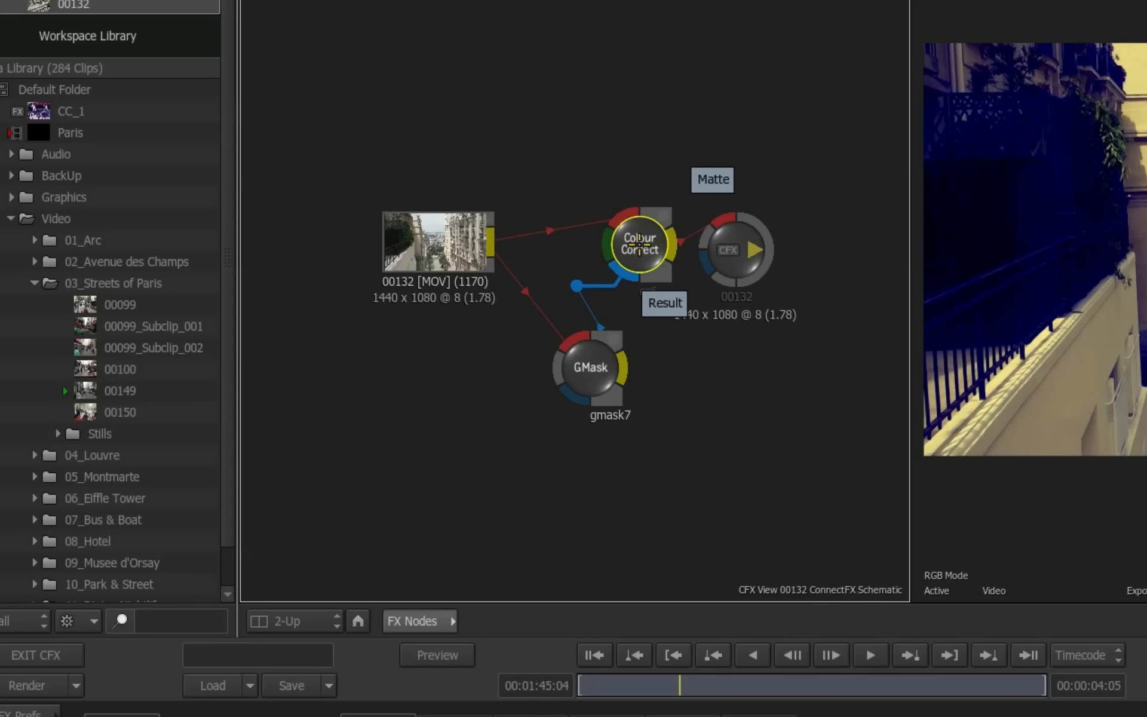
left_click_drag(639, 245, 642, 245)
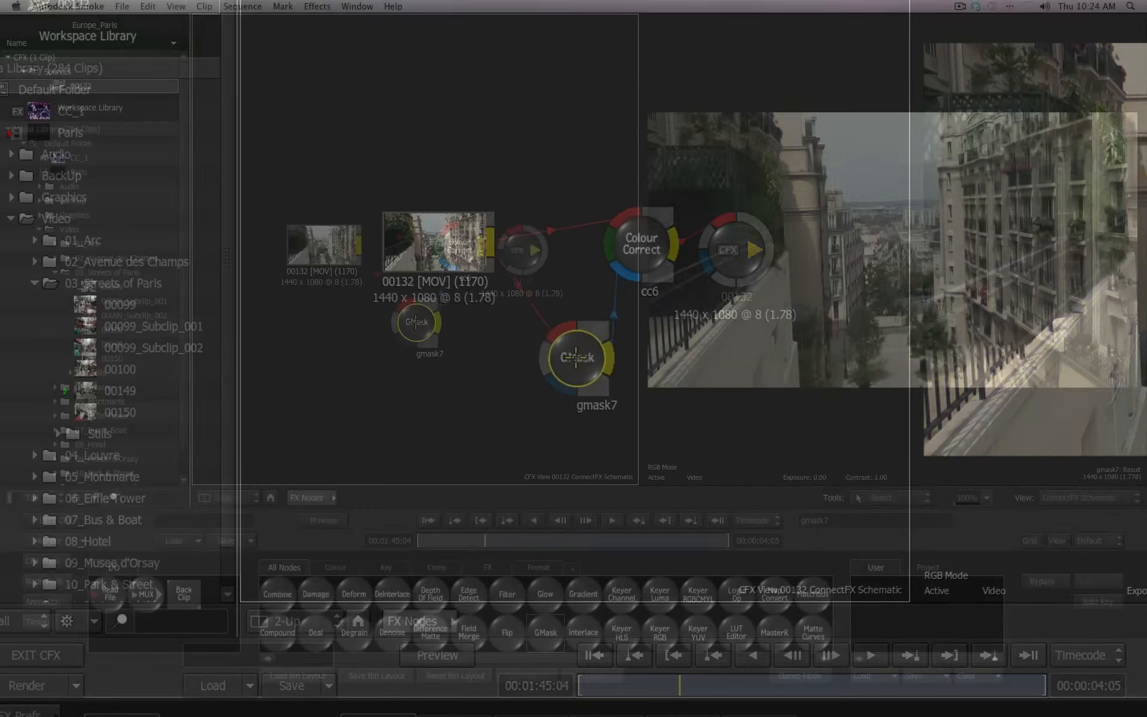
left_click(589, 371)
left_click_drag(406, 327, 407, 328)
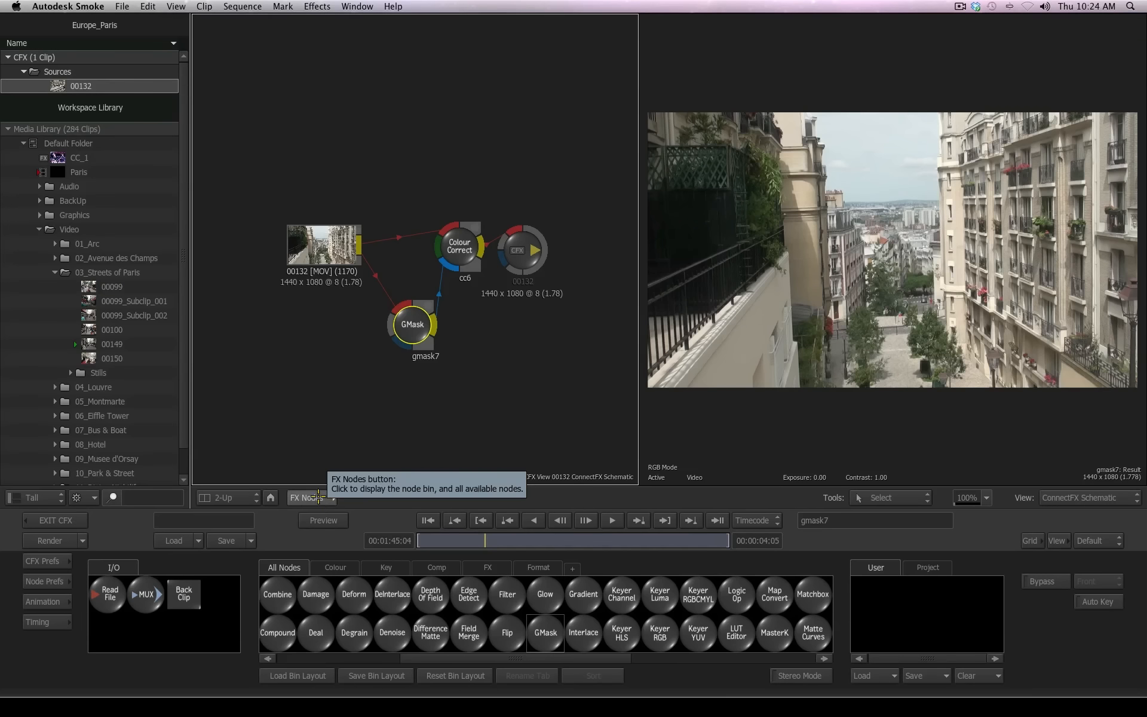
Open the GMask controls and draw a closed freehand mask around the sky and distant street between the buildings in the result view.
double_click(411, 322)
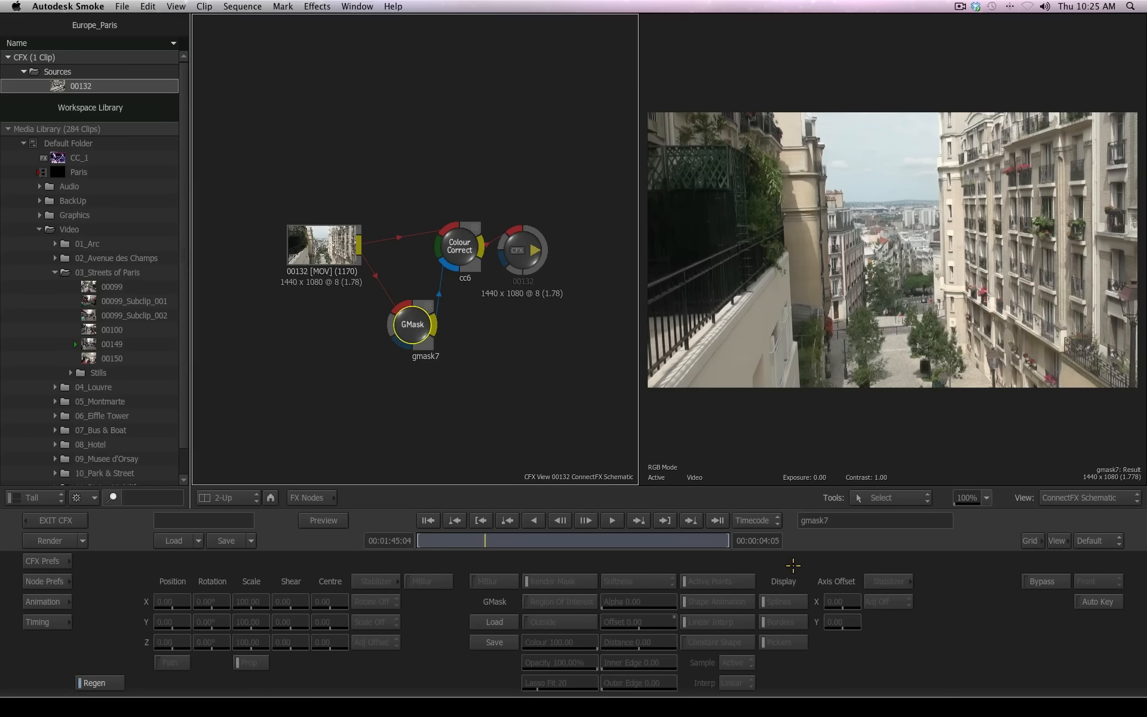
left_click(909, 498)
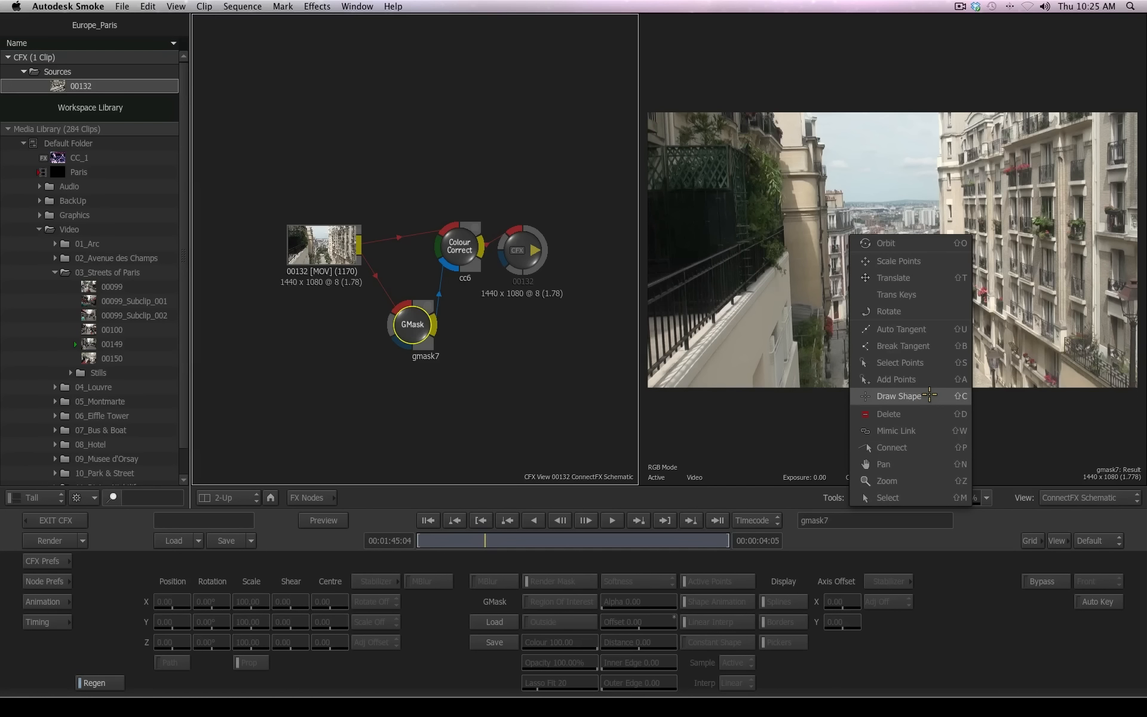
left_click(976, 590)
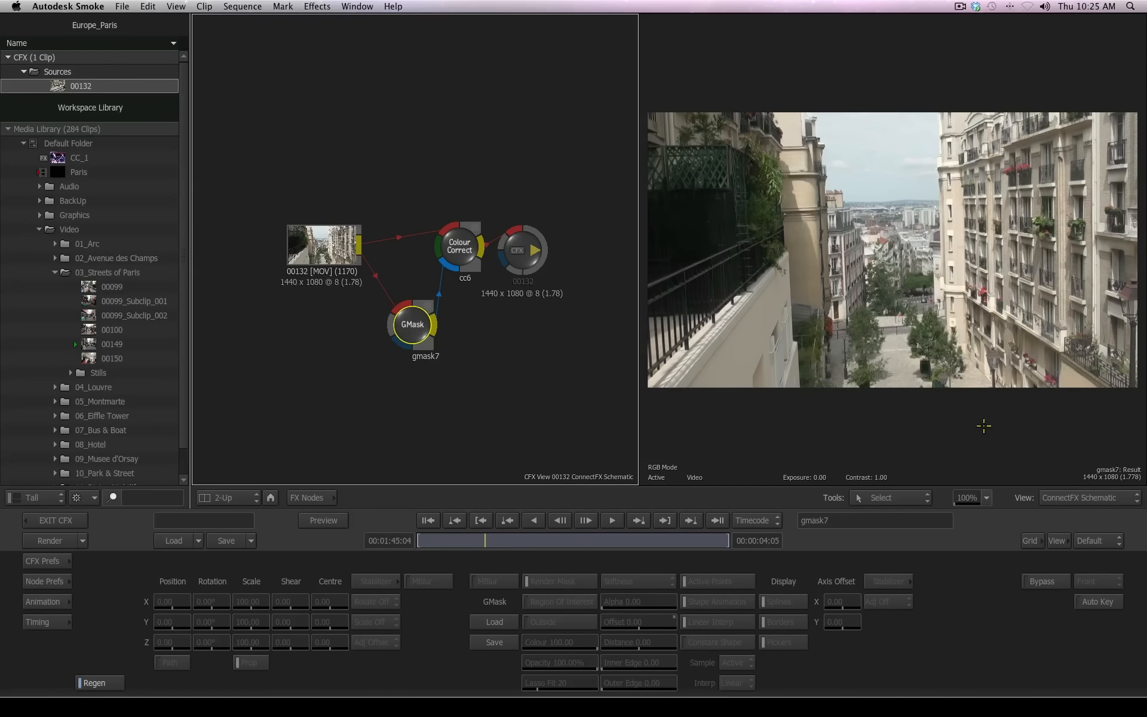
left_click_drag(403, 326, 402, 328)
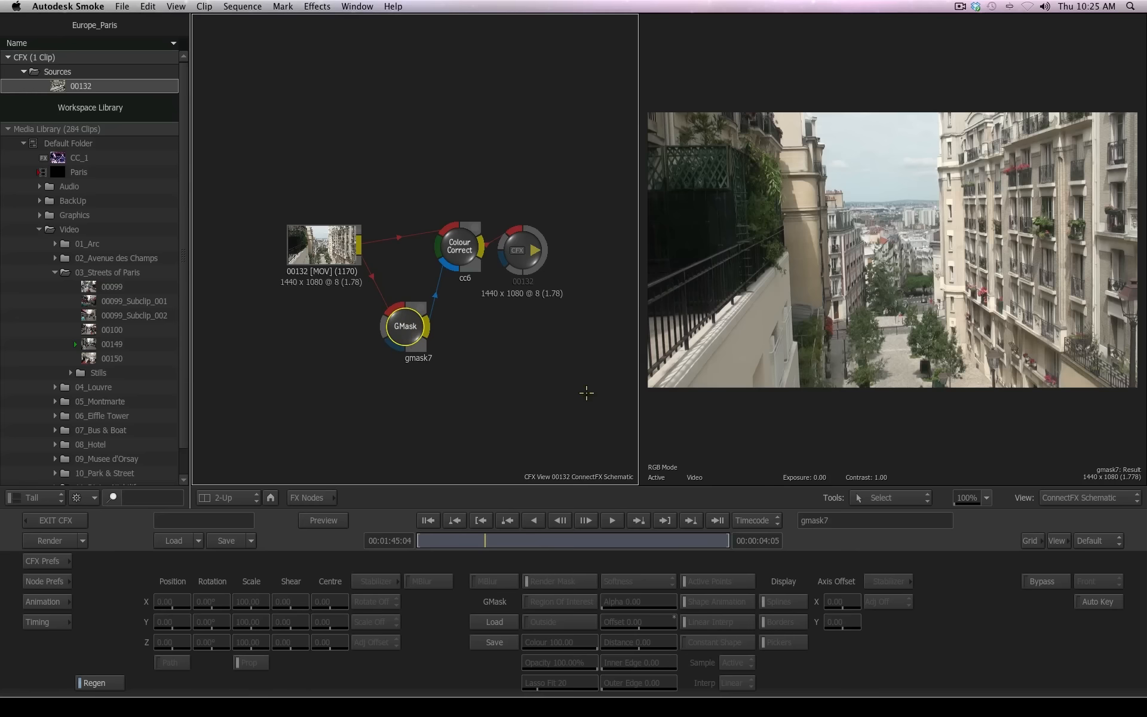
left_click(867, 428)
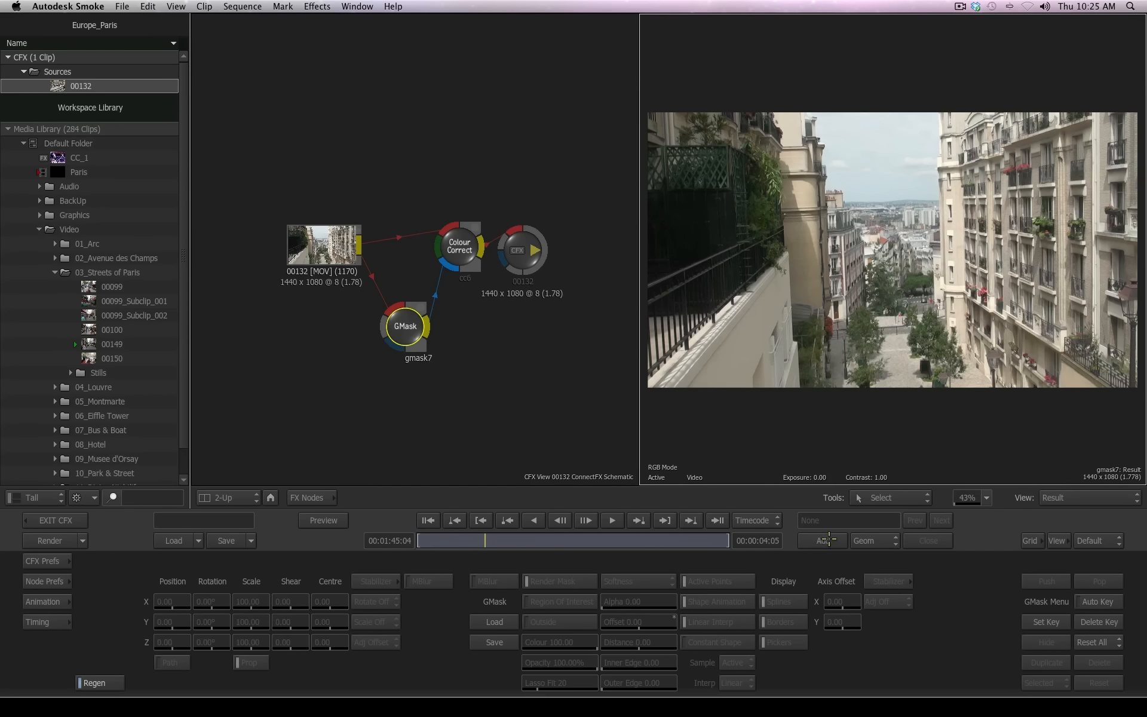
left_click(884, 497)
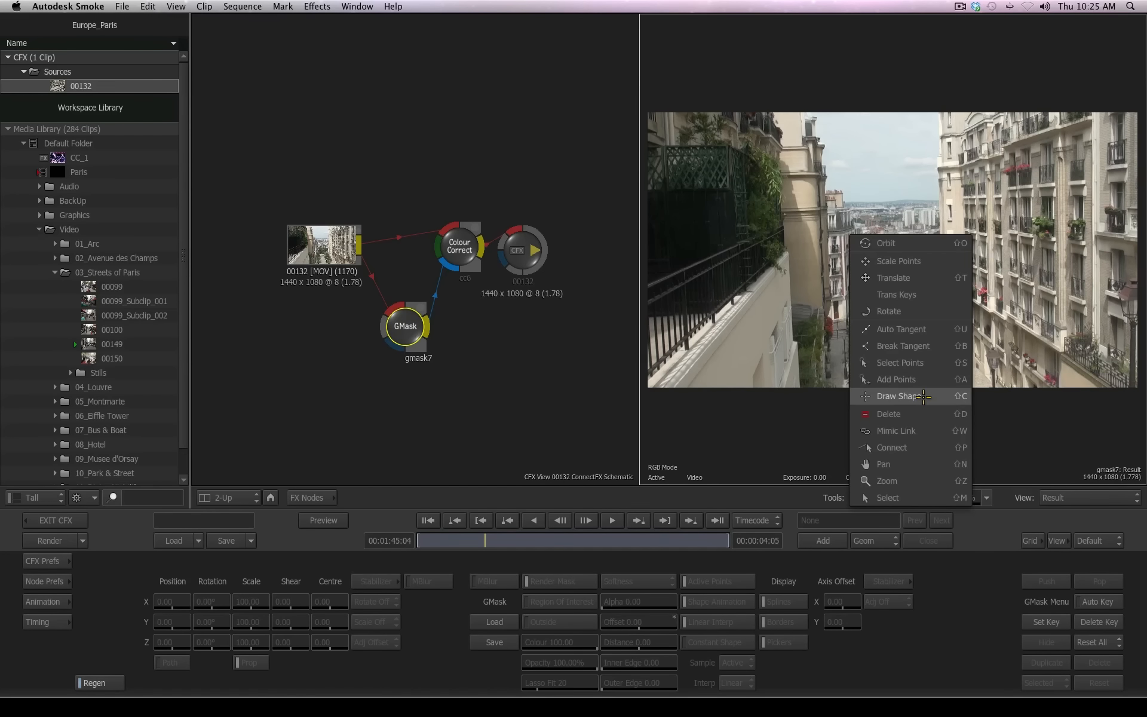
left_click(923, 396)
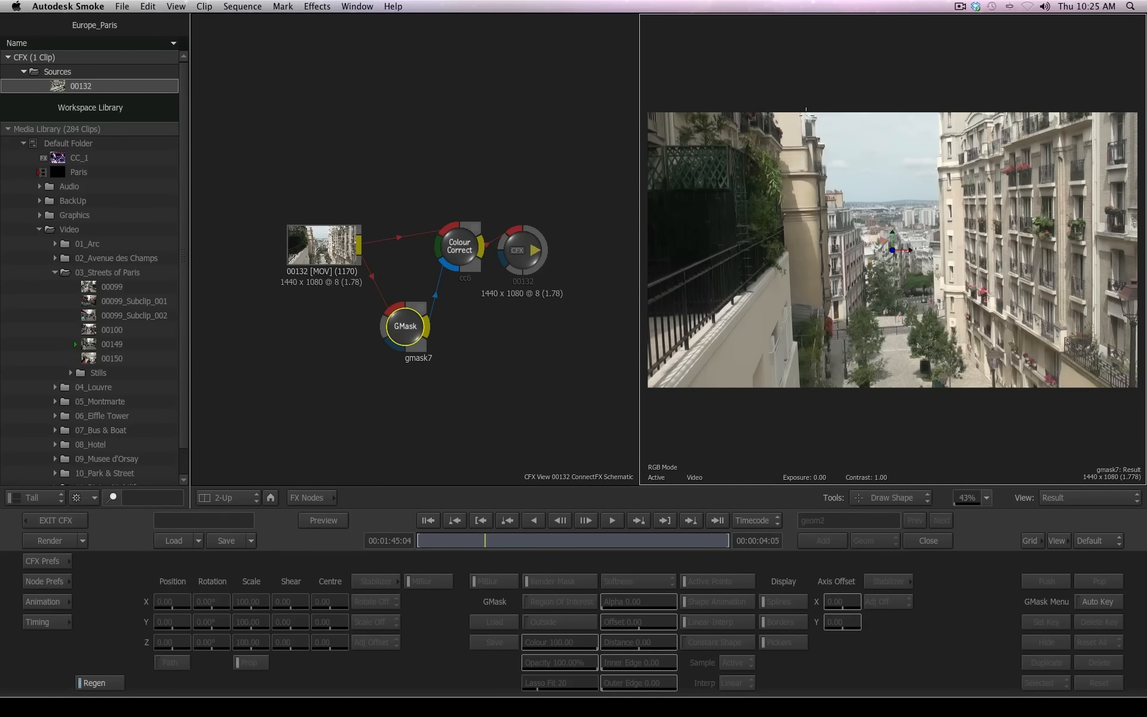
left_click_drag(804, 88, 811, 112)
mouse_move(826, 185)
left_mouse_down()
mouse_move(865, 228)
mouse_move(867, 308)
mouse_move(938, 309)
mouse_move(940, 214)
mouse_move(939, 239)
mouse_move(928, 237)
mouse_move(941, 233)
mouse_move(940, 82)
left_mouse_up()
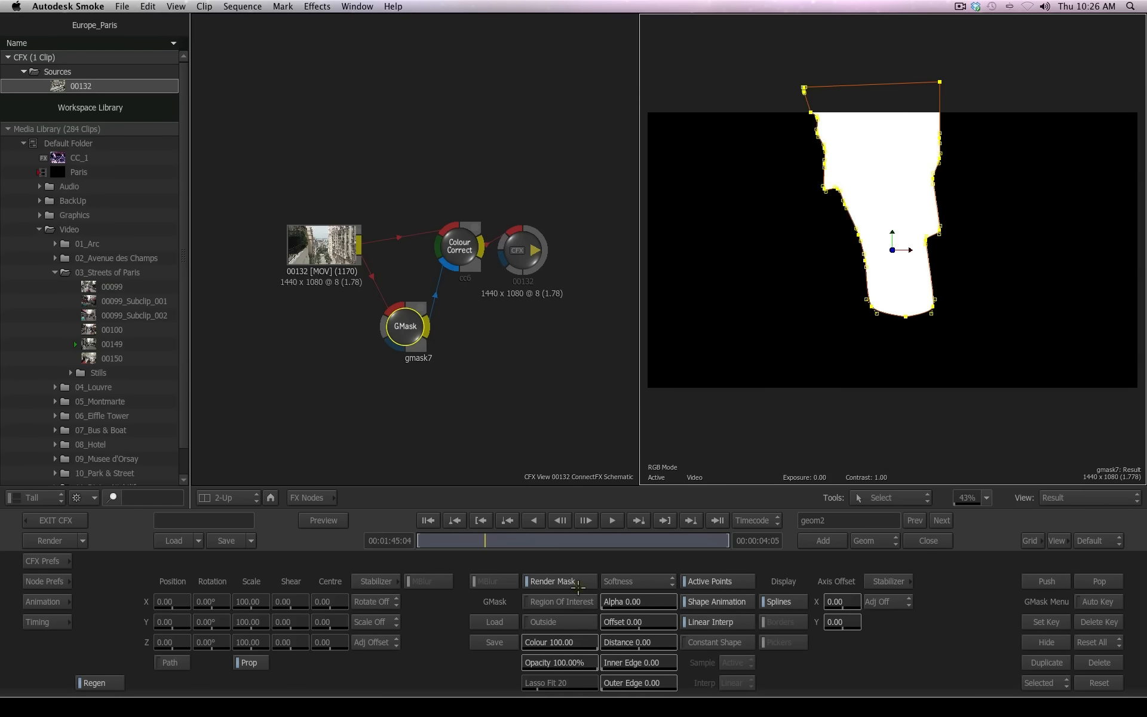
Set the mask to affect the area outside its shape with an offset of -12, and select the Colour Correct node.
left_click(555, 622)
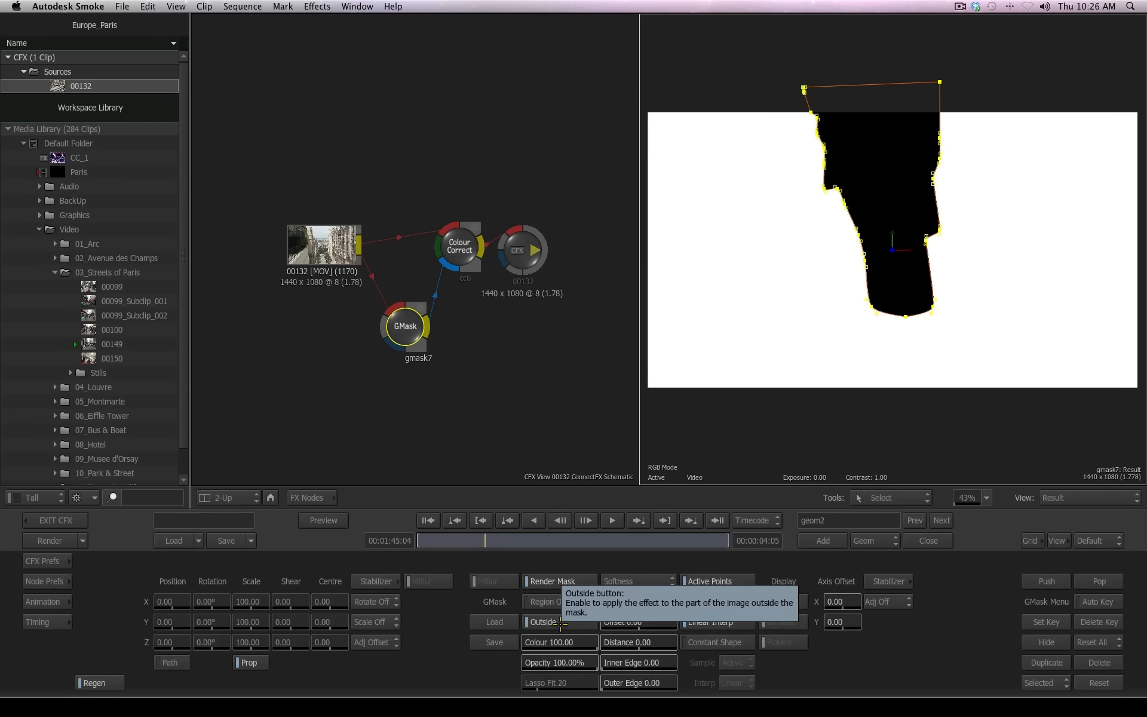
left_click_drag(638, 623, 631, 623)
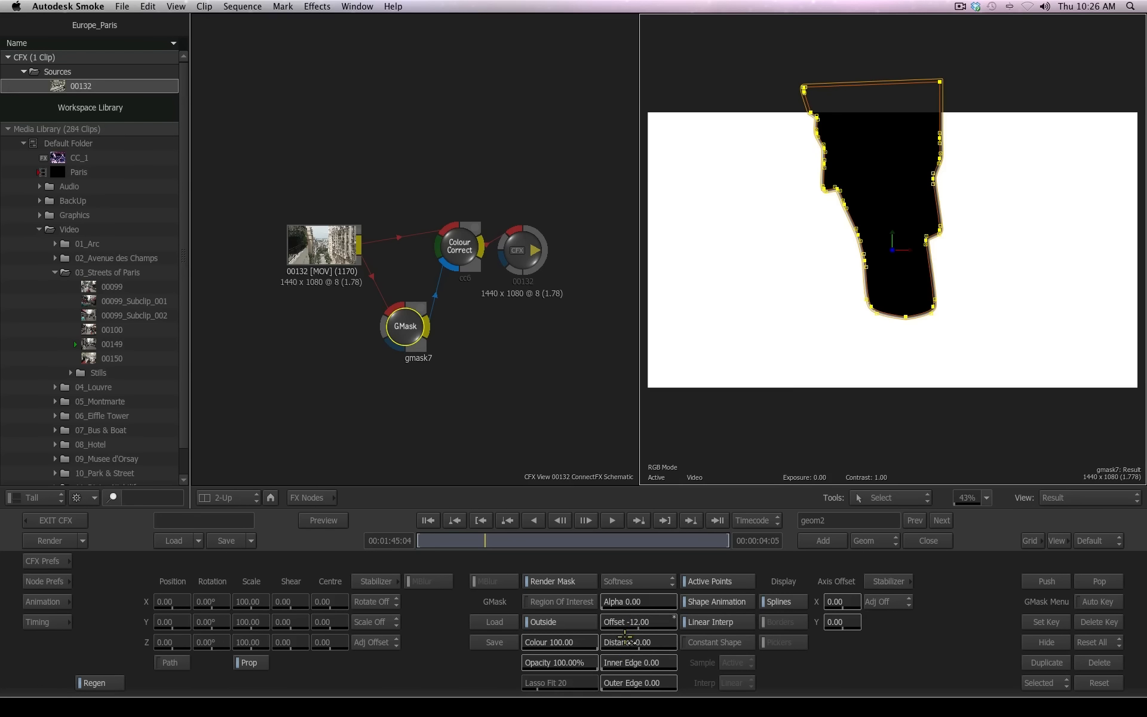
left_click(456, 245)
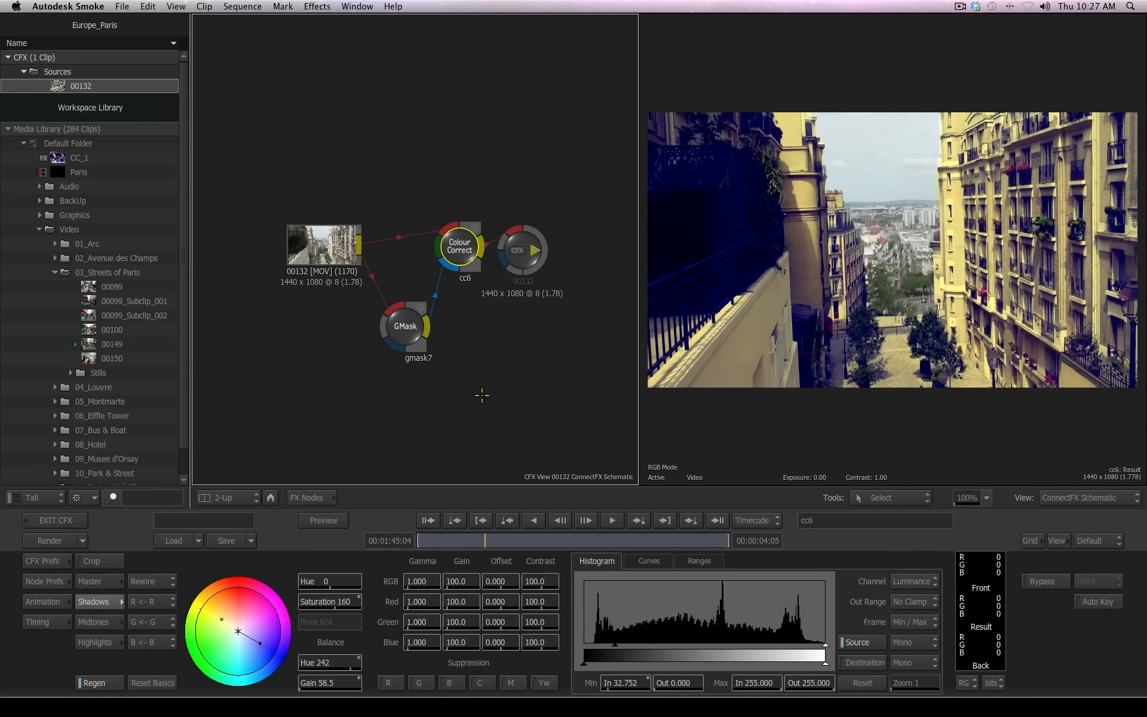
Insert a Glow node into the link between clip 00132 and the Colour Correct node, spacing the nodes apart.
left_click(310, 496)
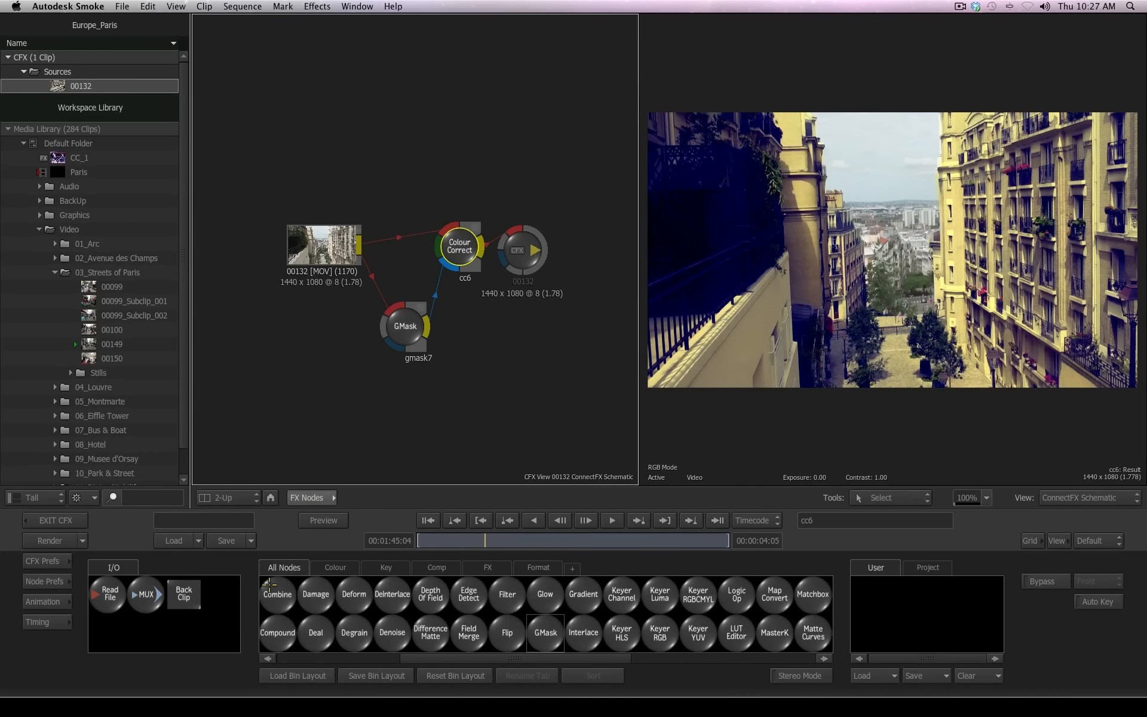
left_click_drag(545, 594, 397, 227)
left_click_drag(315, 246, 271, 247)
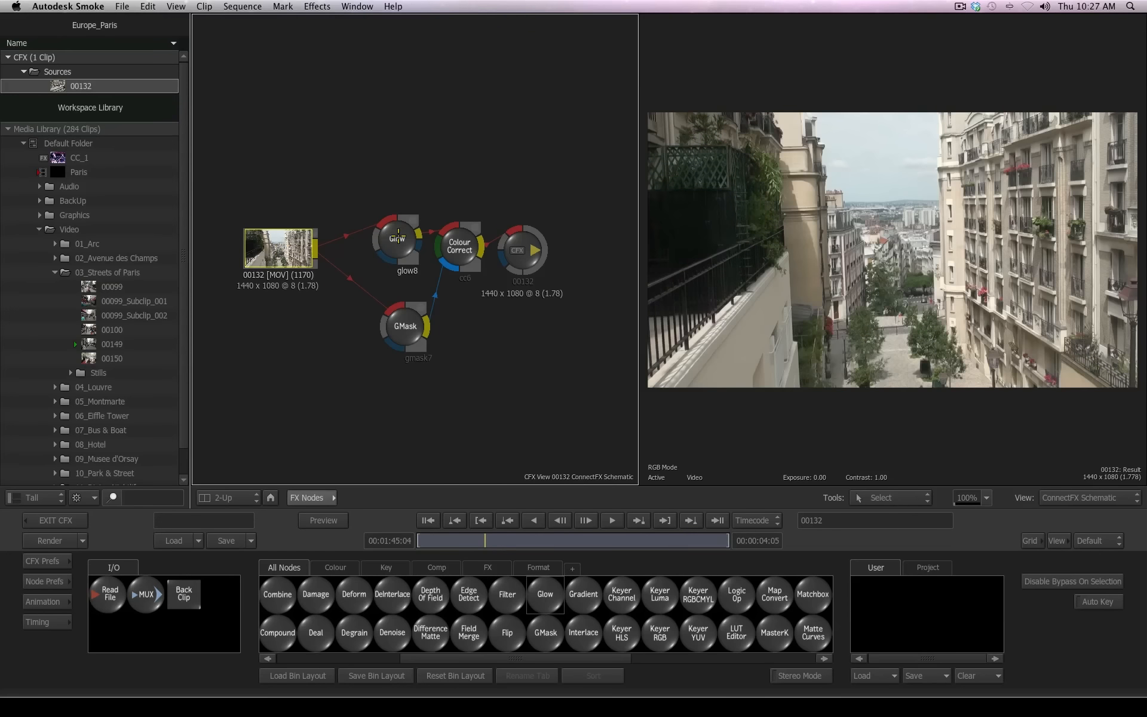
left_click_drag(404, 238, 393, 240)
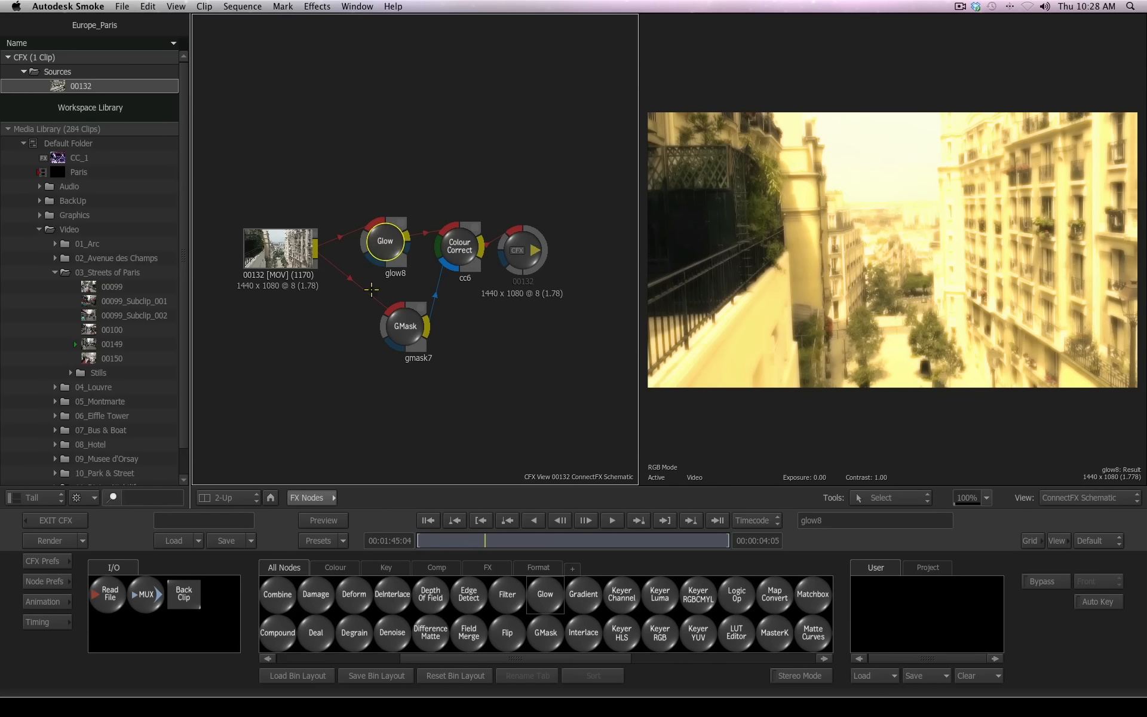
Practise pulling the Glow node out of its links and splicing it back in, and remove it from the schematic.
right_click(378, 241)
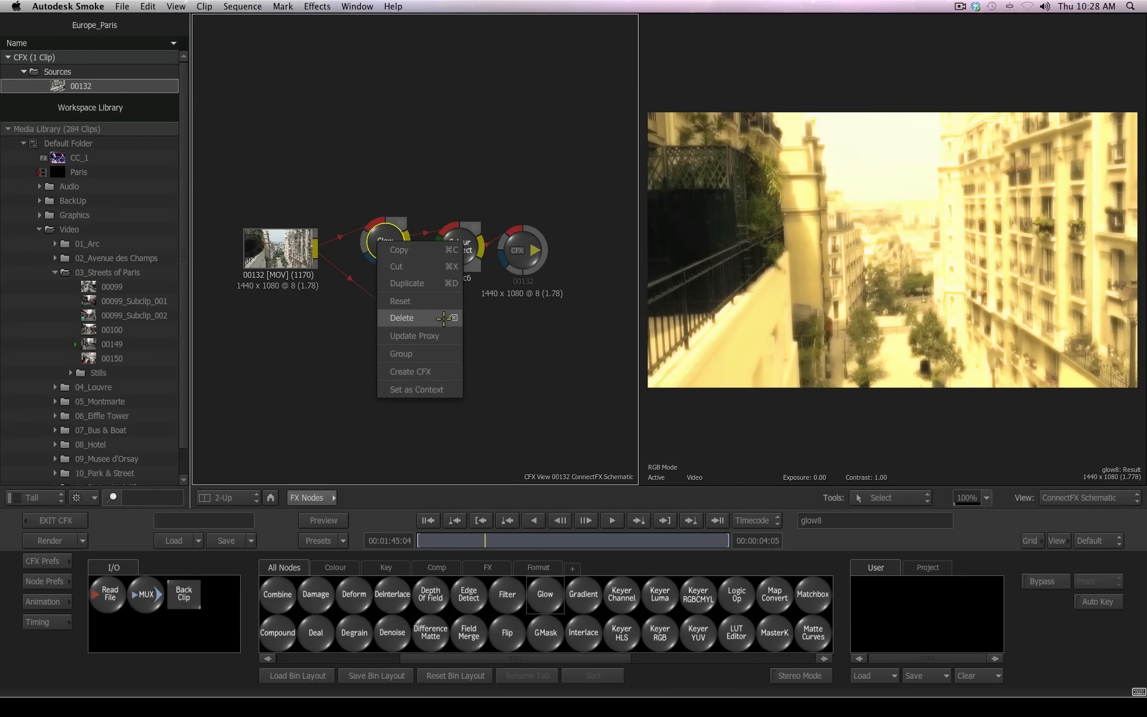
left_click(526, 332)
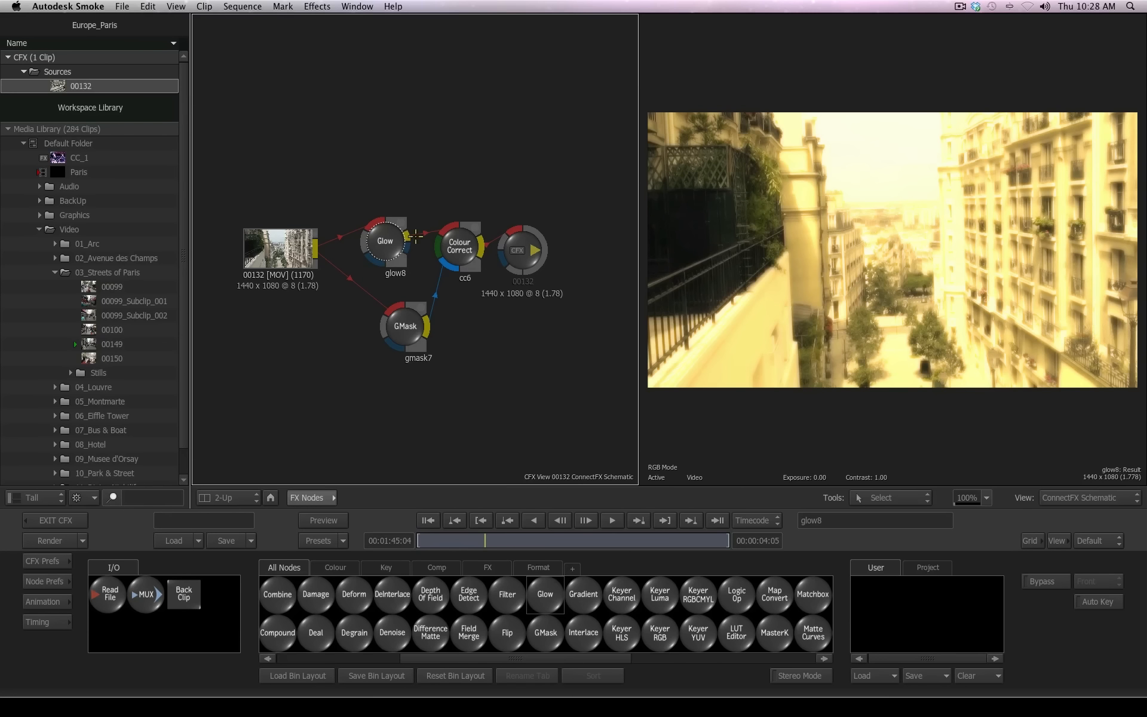
left_click_drag(384, 241, 395, 123)
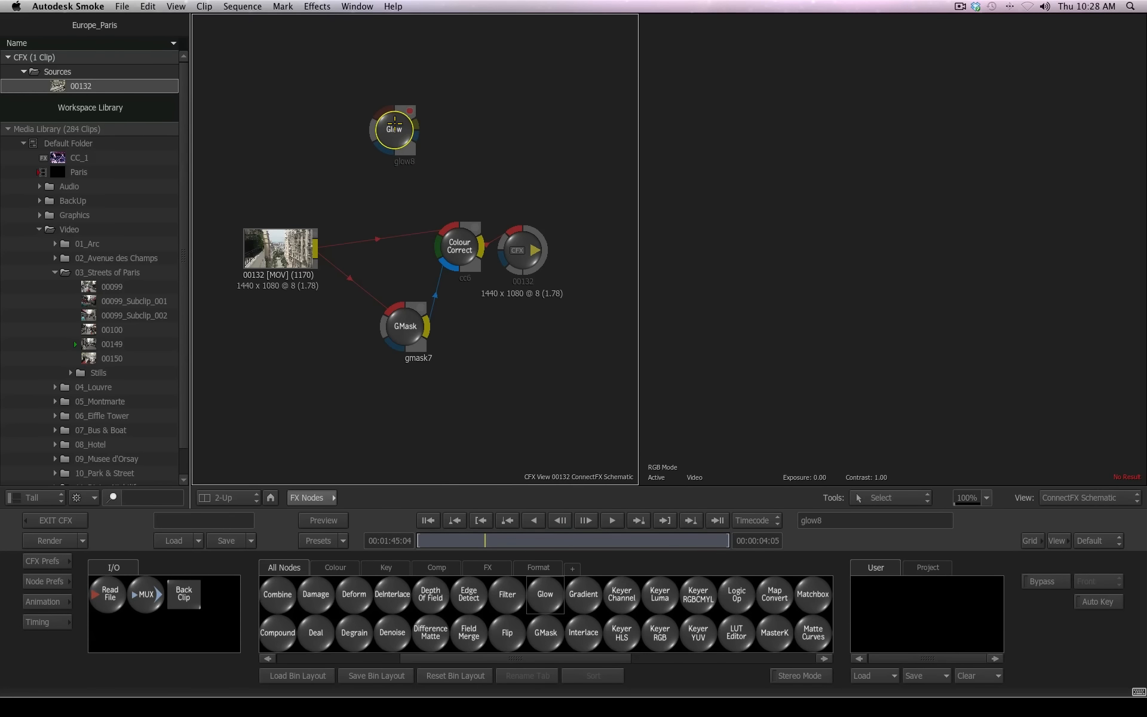
left_click_drag(395, 126, 390, 254)
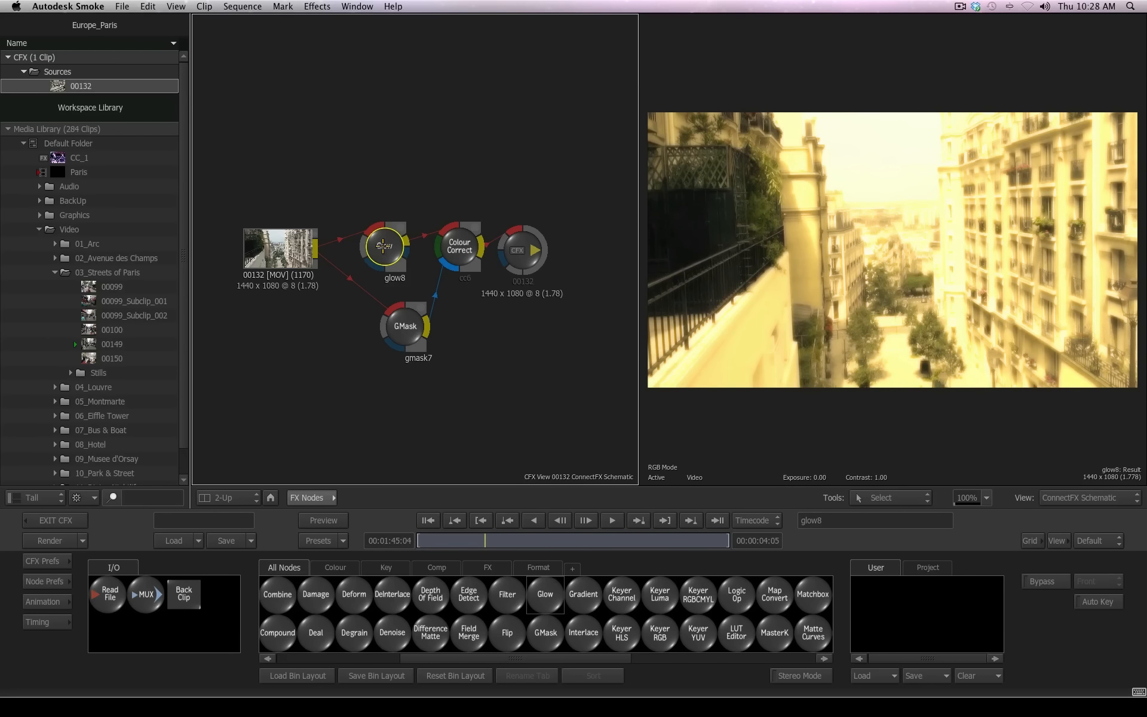
left_click_drag(383, 245, 475, 699)
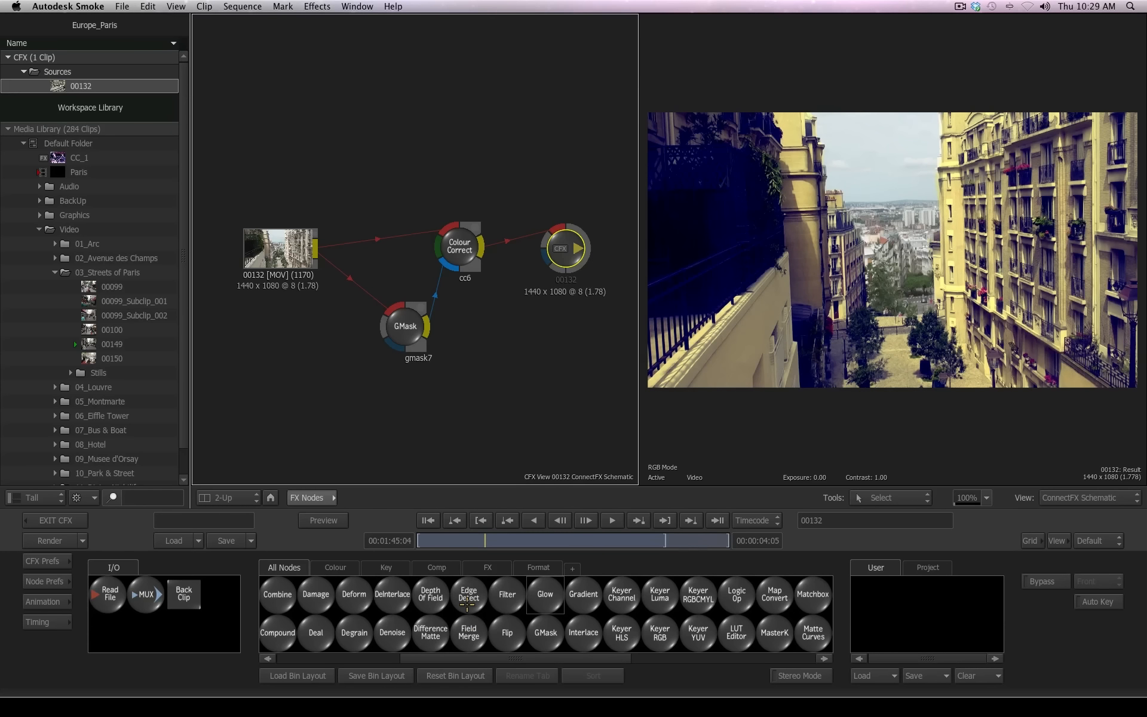
Find the Action node in the node bin and place it in the schematic above the Colour Correct and output nodes.
key("a")
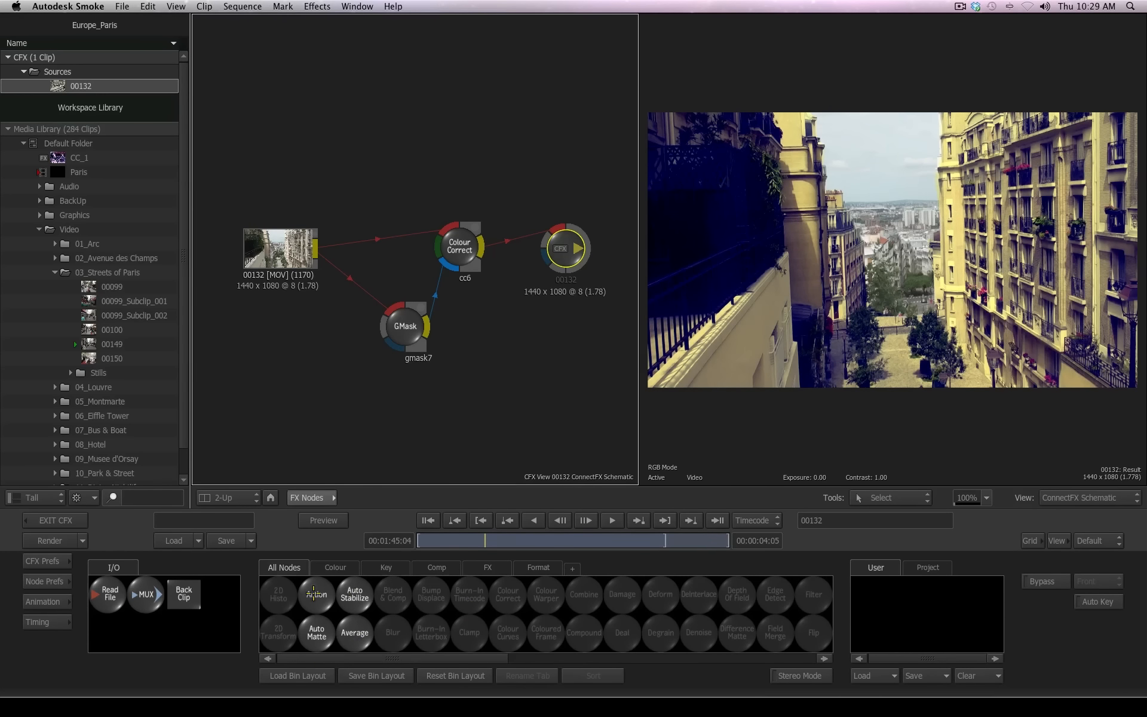
left_click_drag(315, 598, 460, 165)
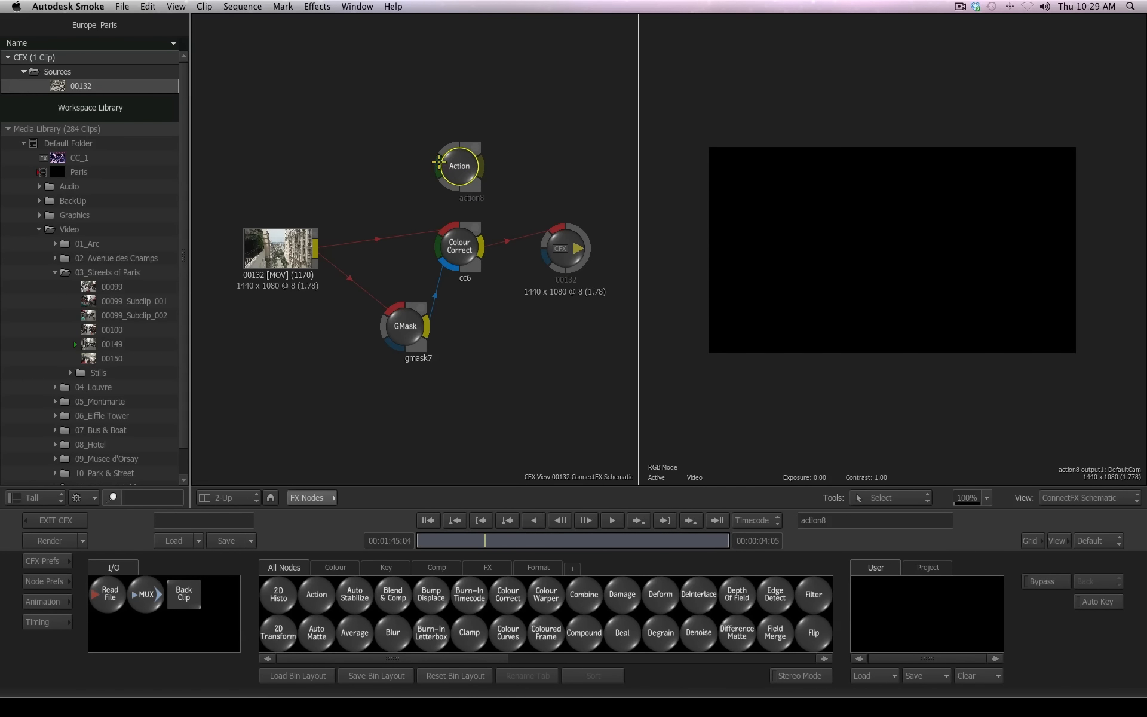
left_click_drag(438, 165, 520, 153)
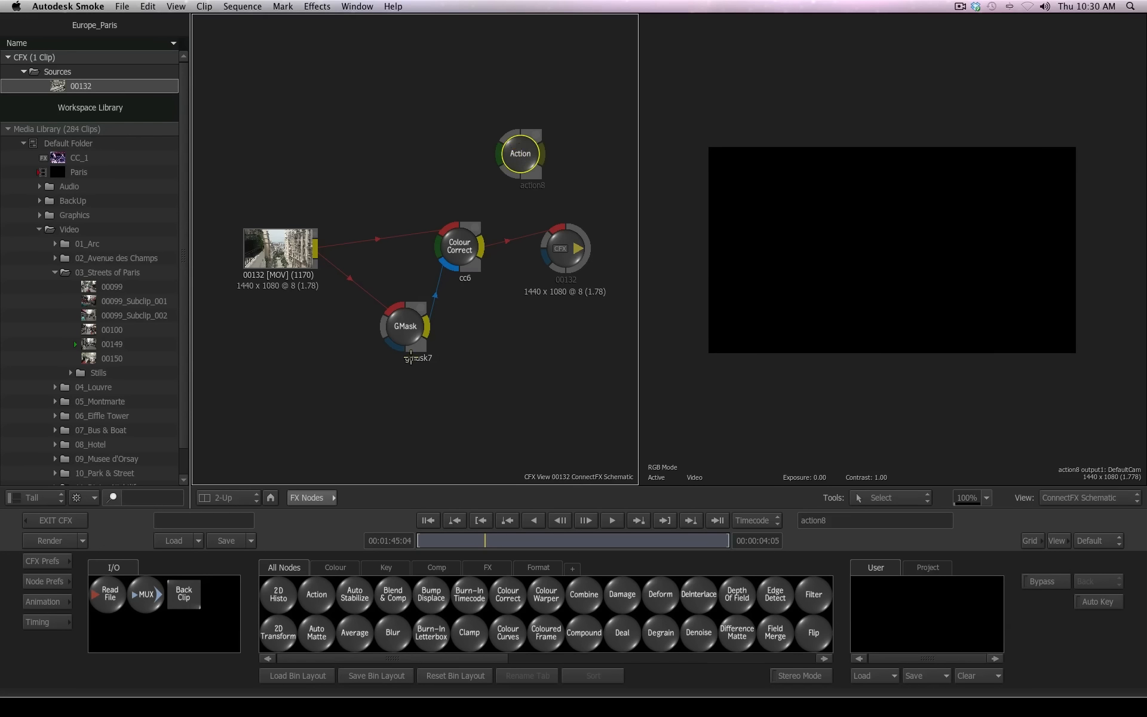
Open the Action node's media list and add a new input to it.
left_click(306, 502)
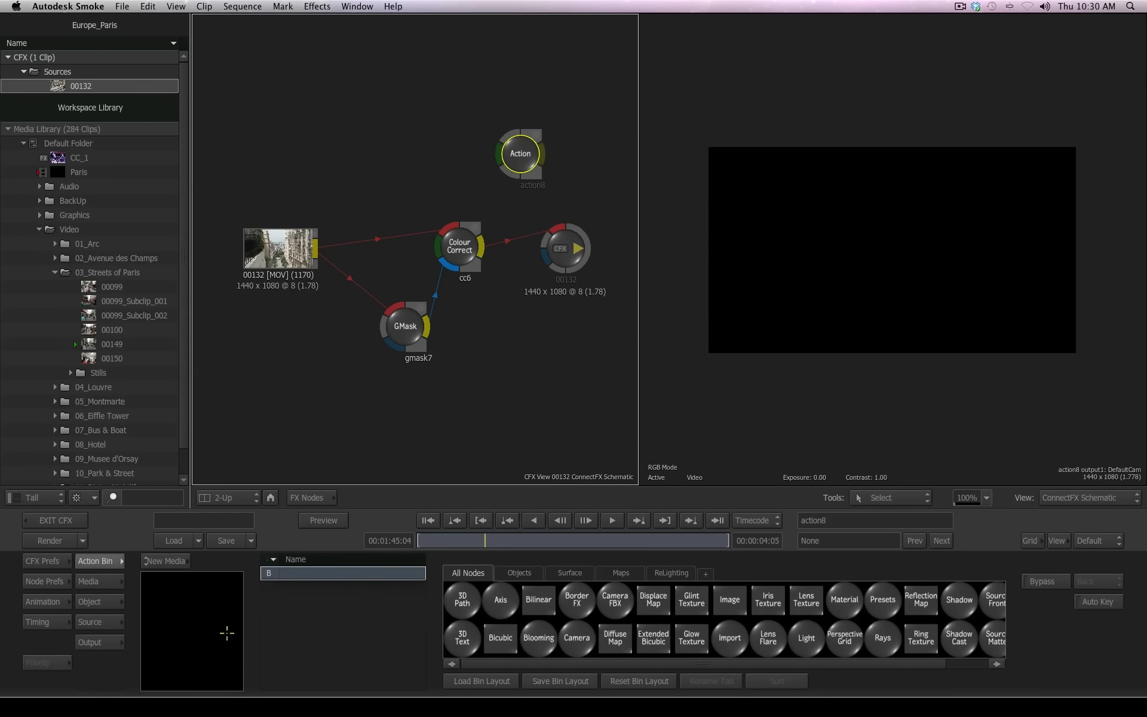
left_click(90, 581)
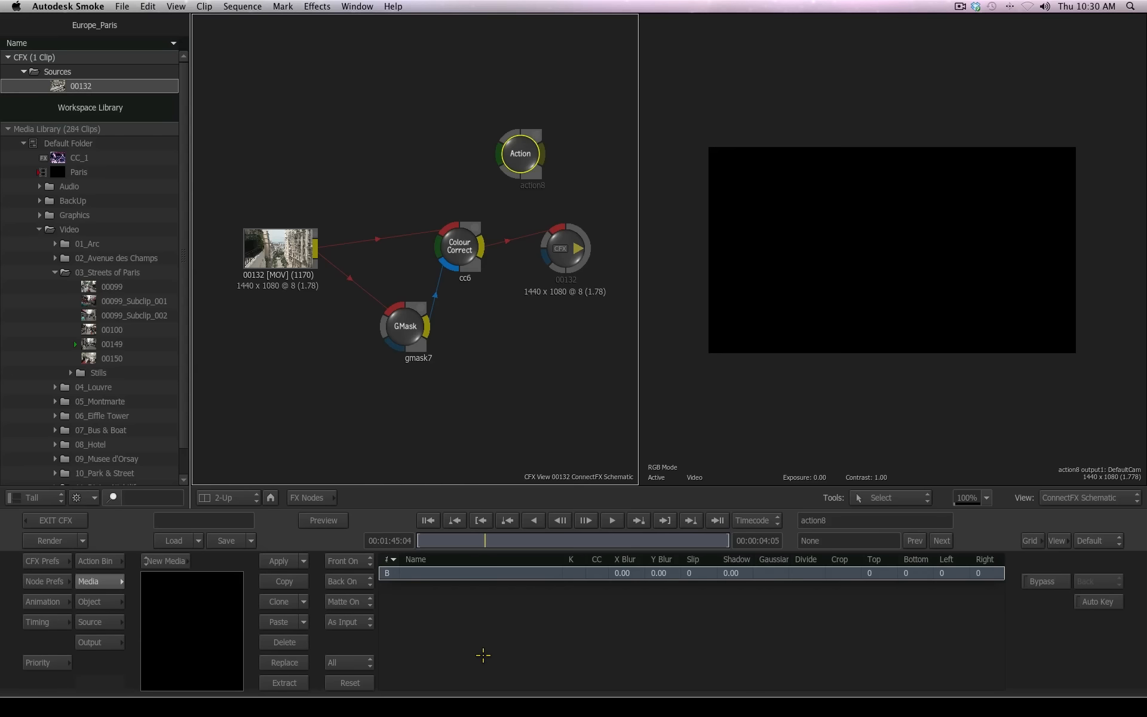
left_click(170, 561)
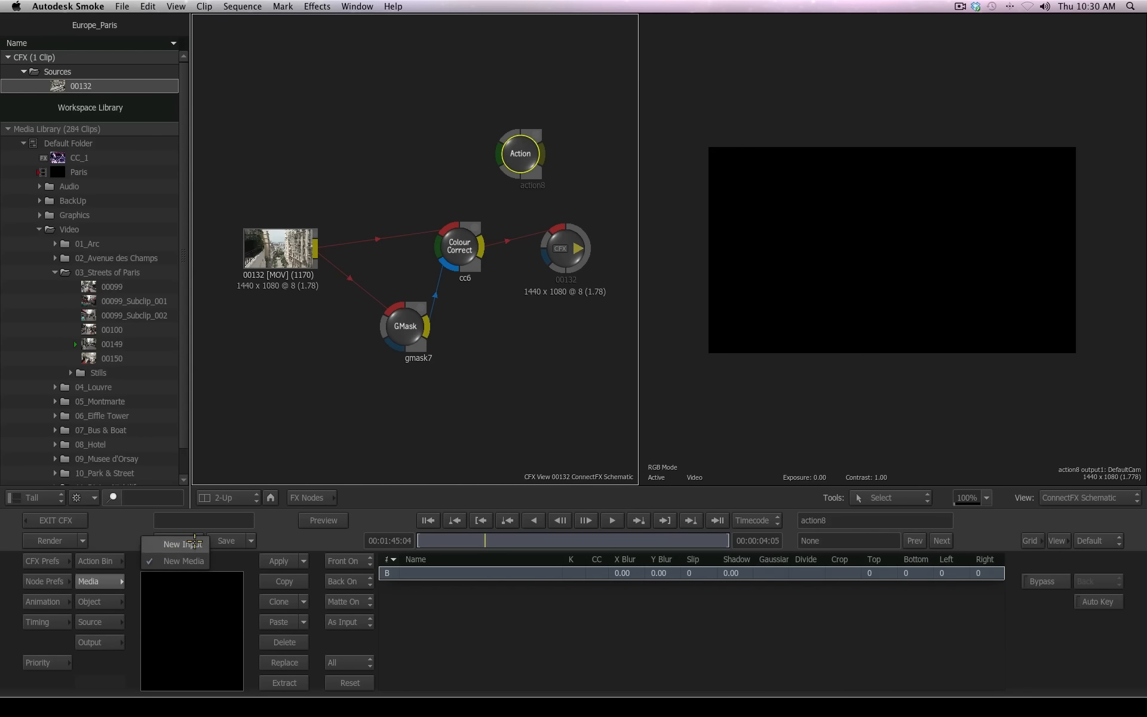
left_click(194, 543)
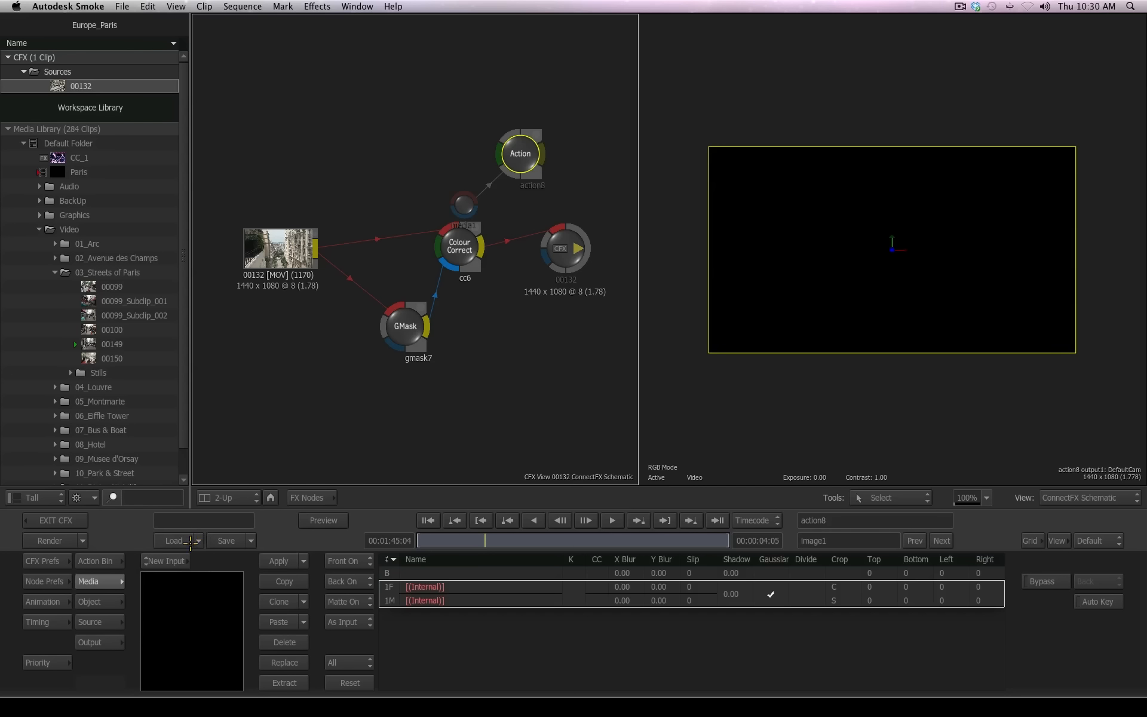
Move the Action node farther up and right, and place its media input node just below it, clear of Colour Correct.
left_click_drag(525, 144, 555, 132)
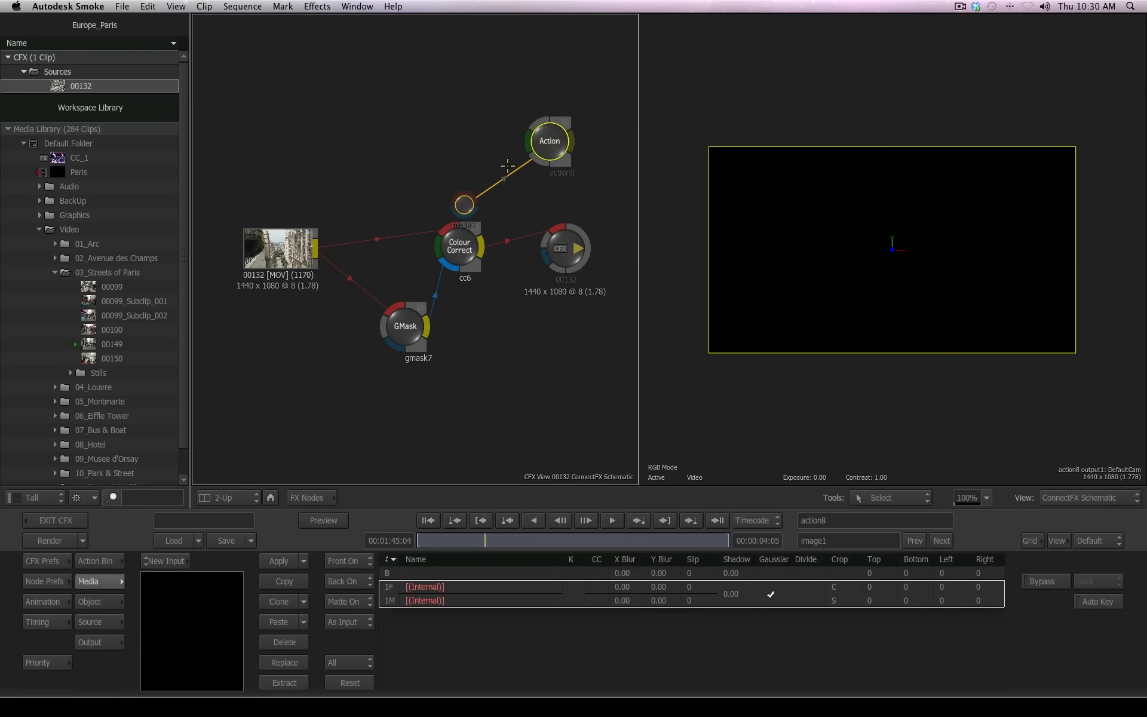
left_click_drag(471, 211, 481, 185)
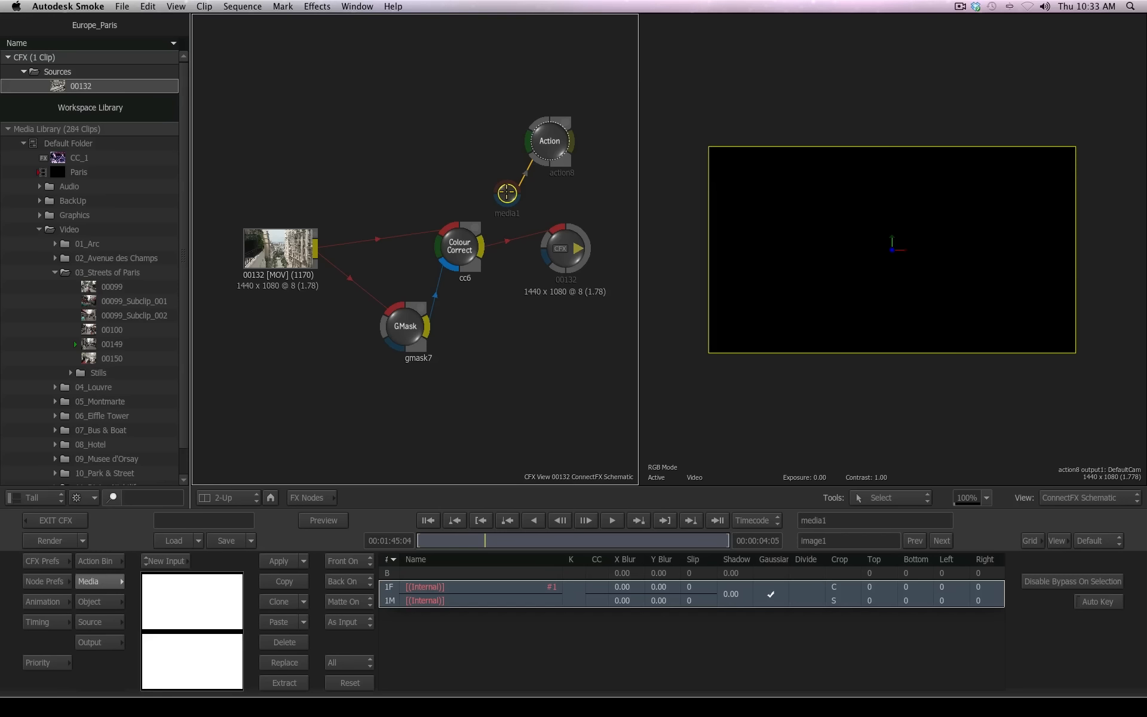
left_click_drag(507, 193, 511, 189)
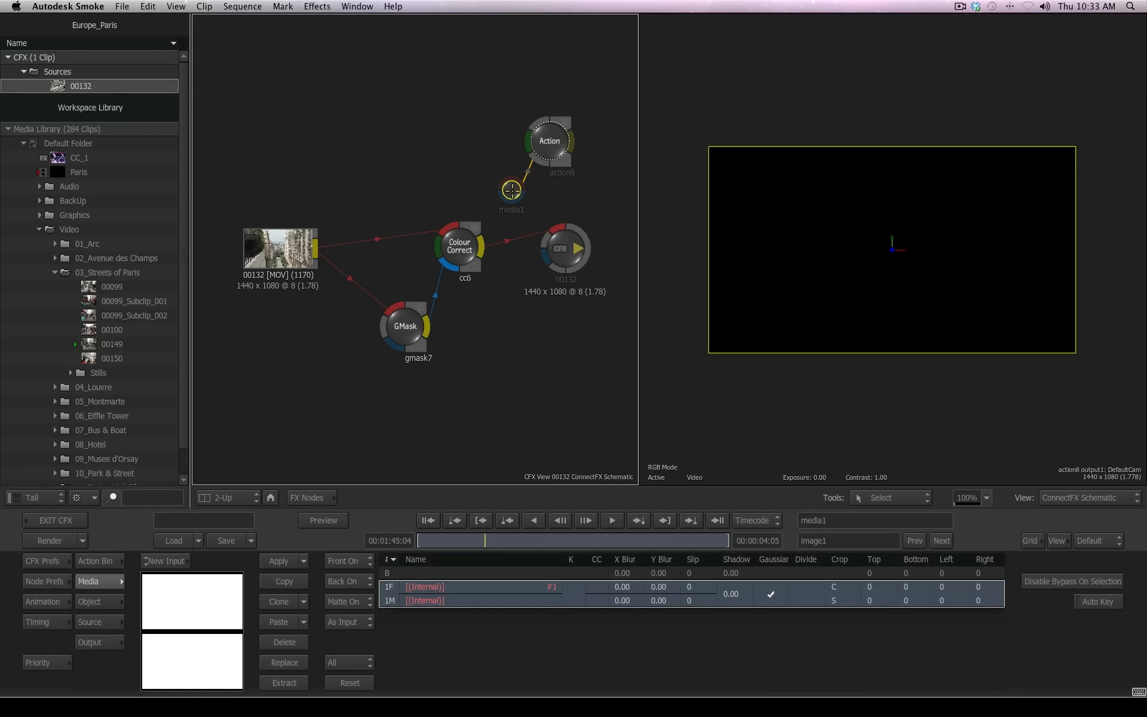
Feed the Colour Correct result into the front input of the Action media node and link Action's output to the output node.
mouse_move(512, 190)
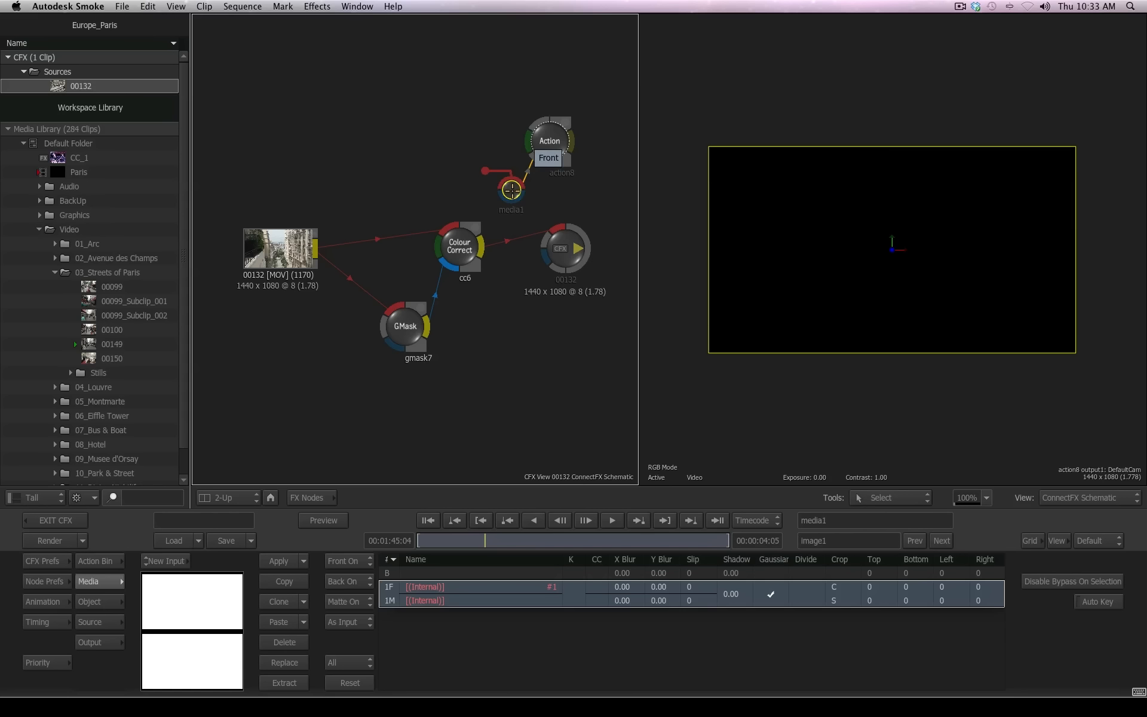
mouse_move(511, 190)
left_mouse_down()
mouse_move(516, 180)
mouse_move(524, 192)
left_mouse_up()
left_click(556, 228)
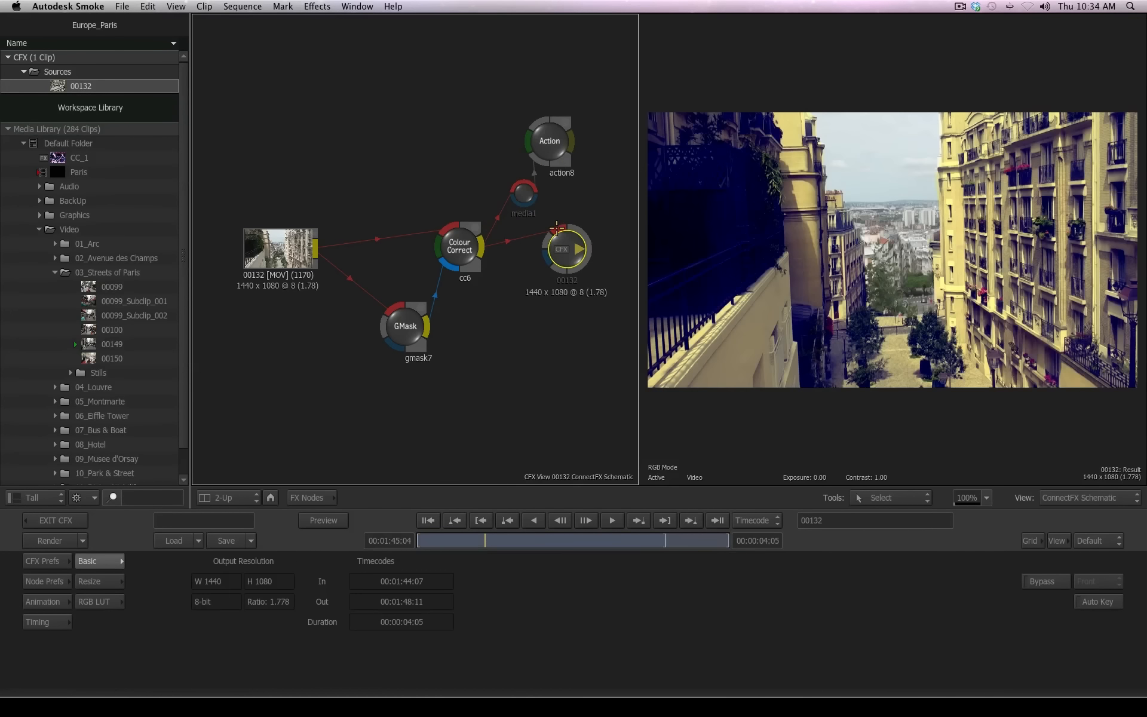
left_click(572, 140)
Rearrange the schematic so the source clip, Colour Correct, media node, Action and output node run in one row, with GMask below.
left_click_drag(567, 248, 621, 235)
left_click_drag(552, 143, 568, 216)
left_click_drag(273, 242, 239, 217)
left_click_drag(406, 326, 324, 295)
left_click_drag(459, 246, 374, 235)
left_click_drag(524, 193, 460, 237)
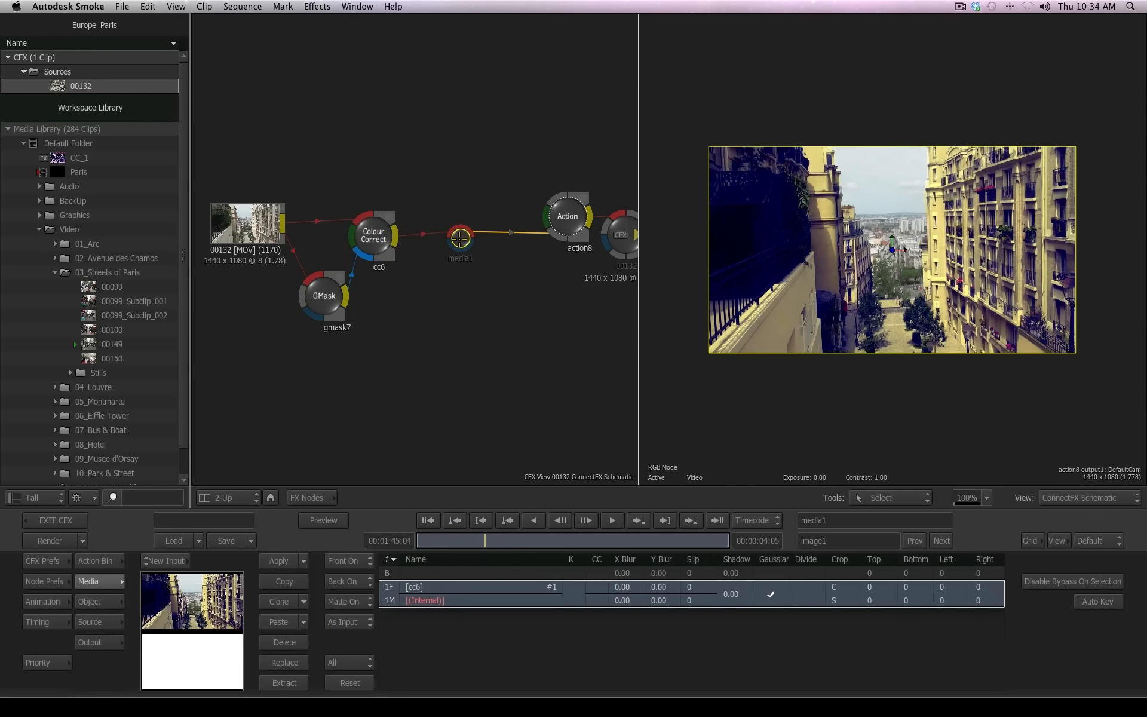
left_click_drag(571, 218, 527, 227)
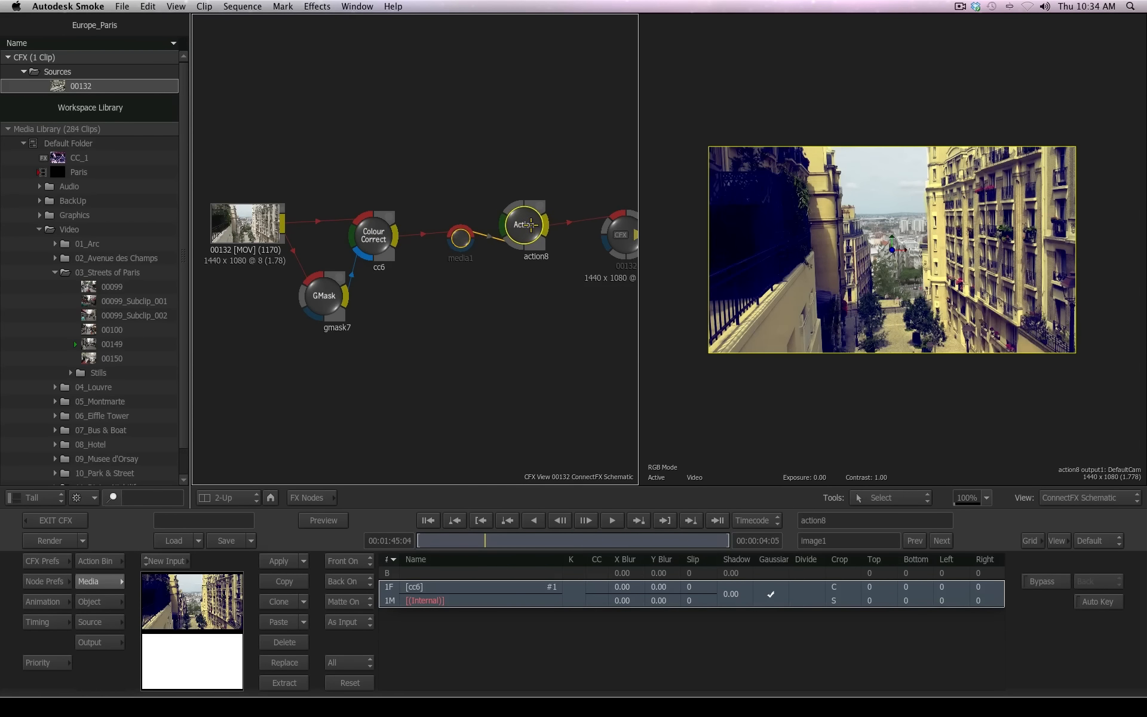
left_click_drag(625, 233, 610, 226)
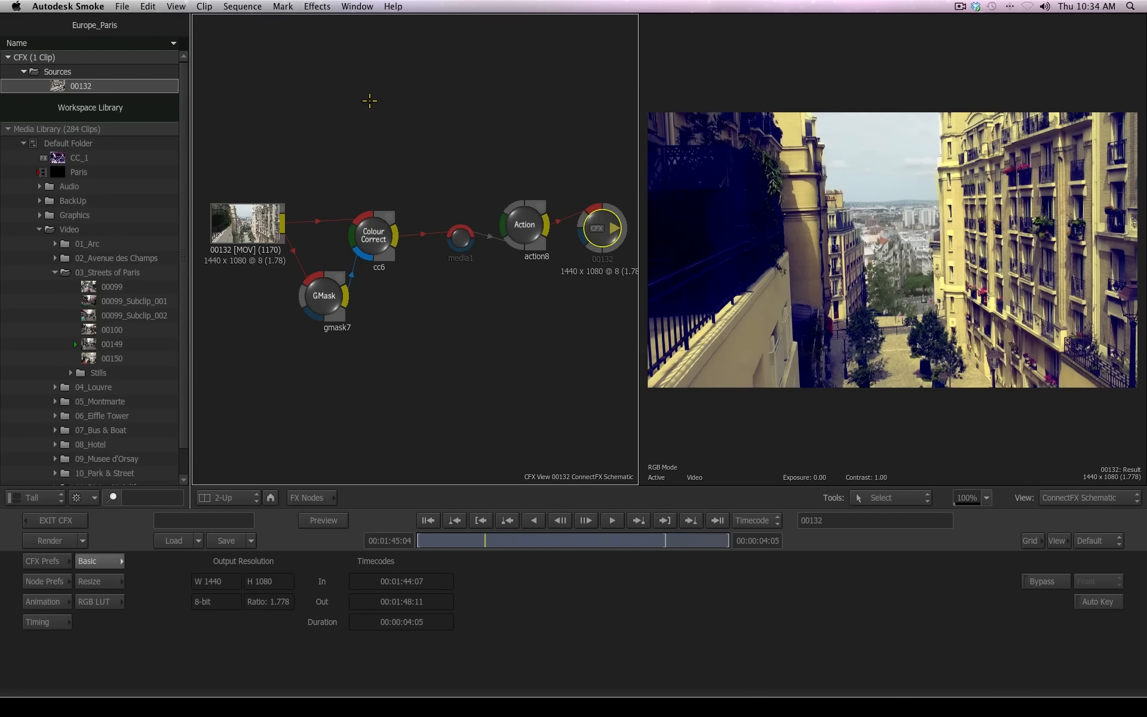
Find Paris Logo2_Flat in the library's Graphics folder and place it in the schematic above clip 00132.
left_click(40, 230)
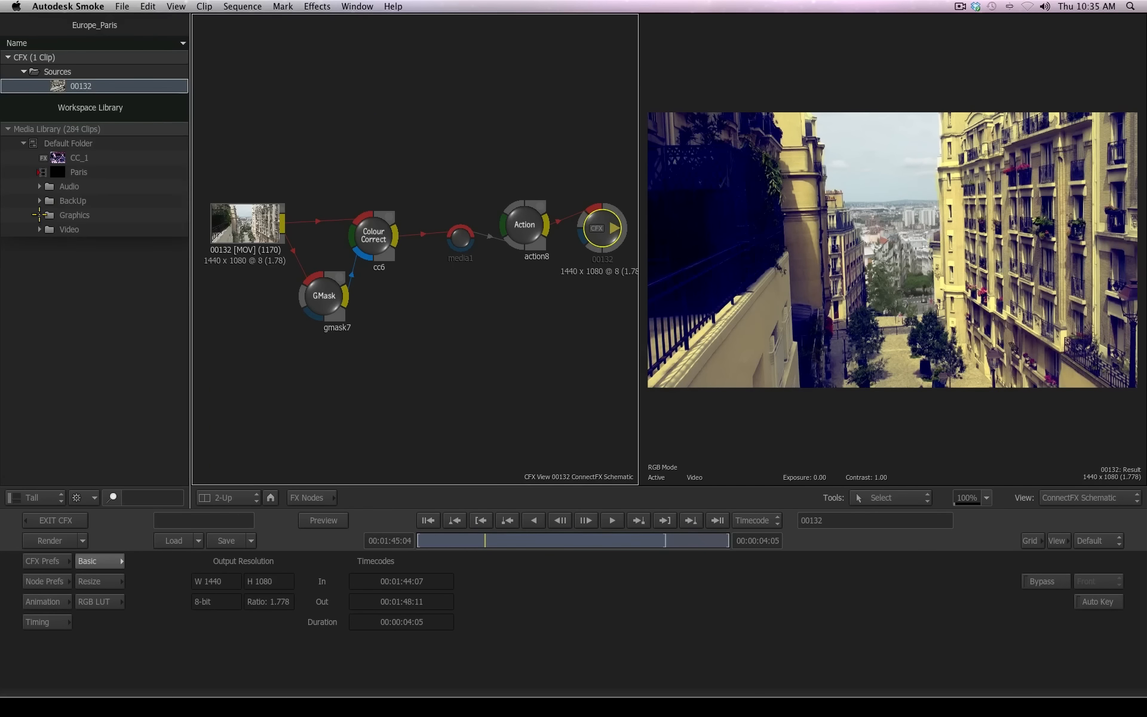
left_click(39, 215)
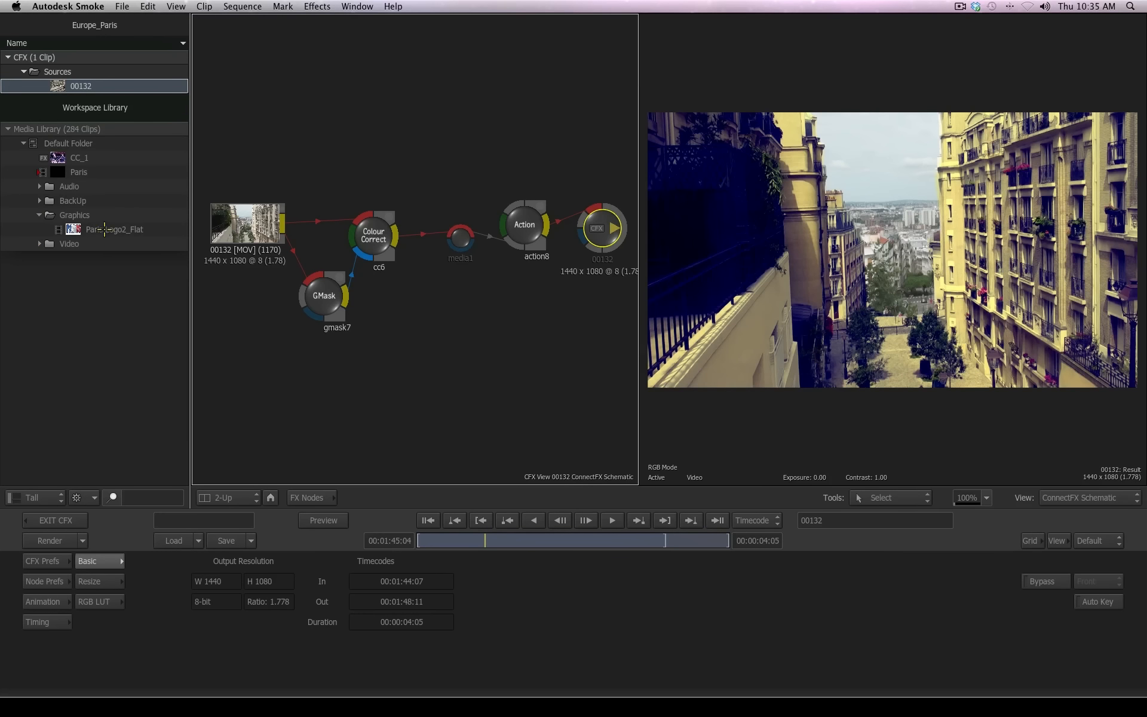
left_click_drag(105, 229, 262, 132)
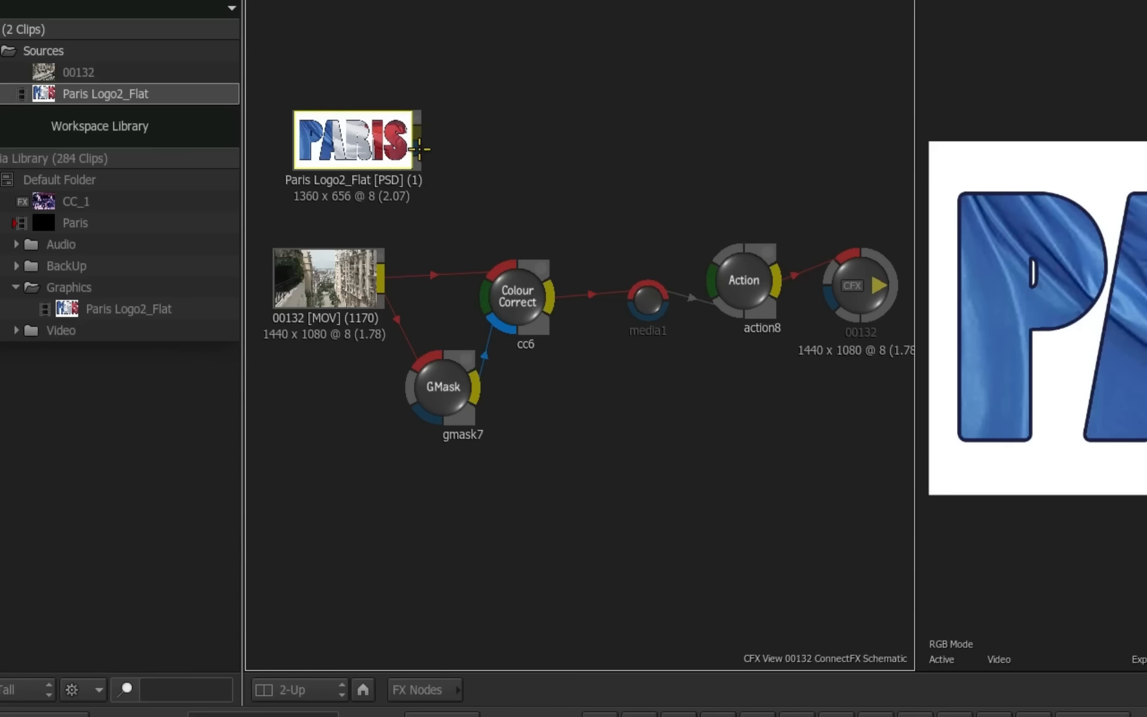
mouse_move(360, 133)
left_mouse_down()
mouse_move(367, 160)
mouse_move(366, 127)
mouse_move(351, 130)
left_mouse_up()
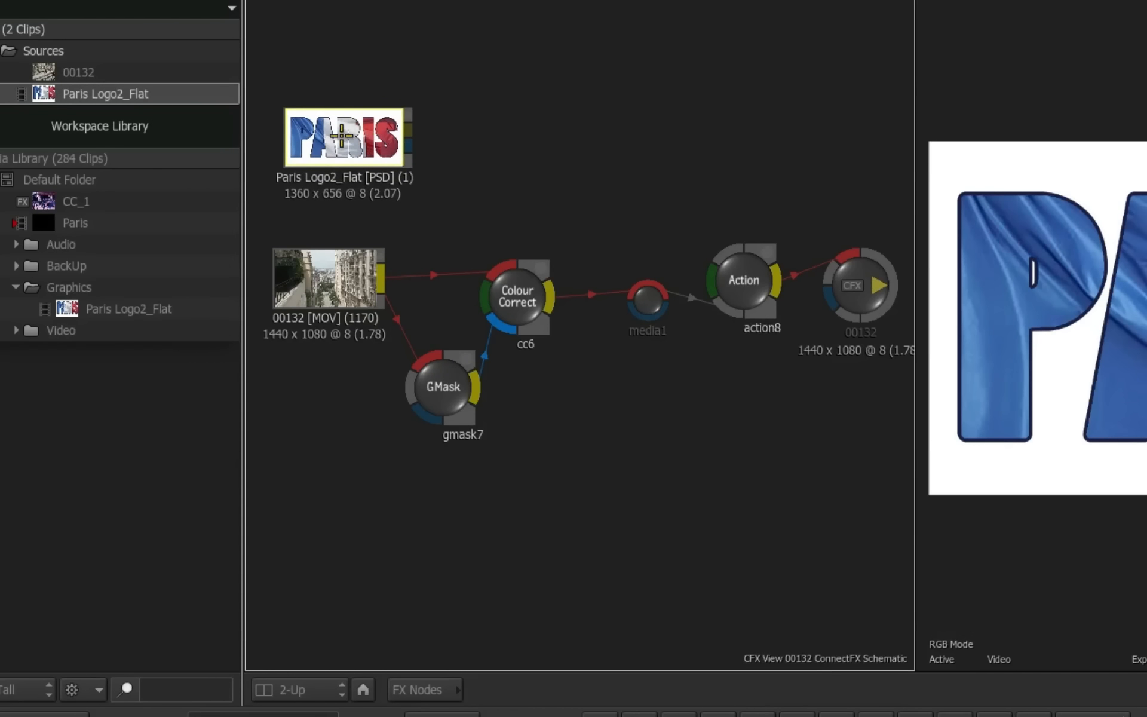
Add a second media input to Action above the first one, and connect the Paris logo's front and matte outputs to it.
mouse_move(748, 272)
left_mouse_down()
mouse_move(744, 256)
mouse_move(748, 271)
left_mouse_up()
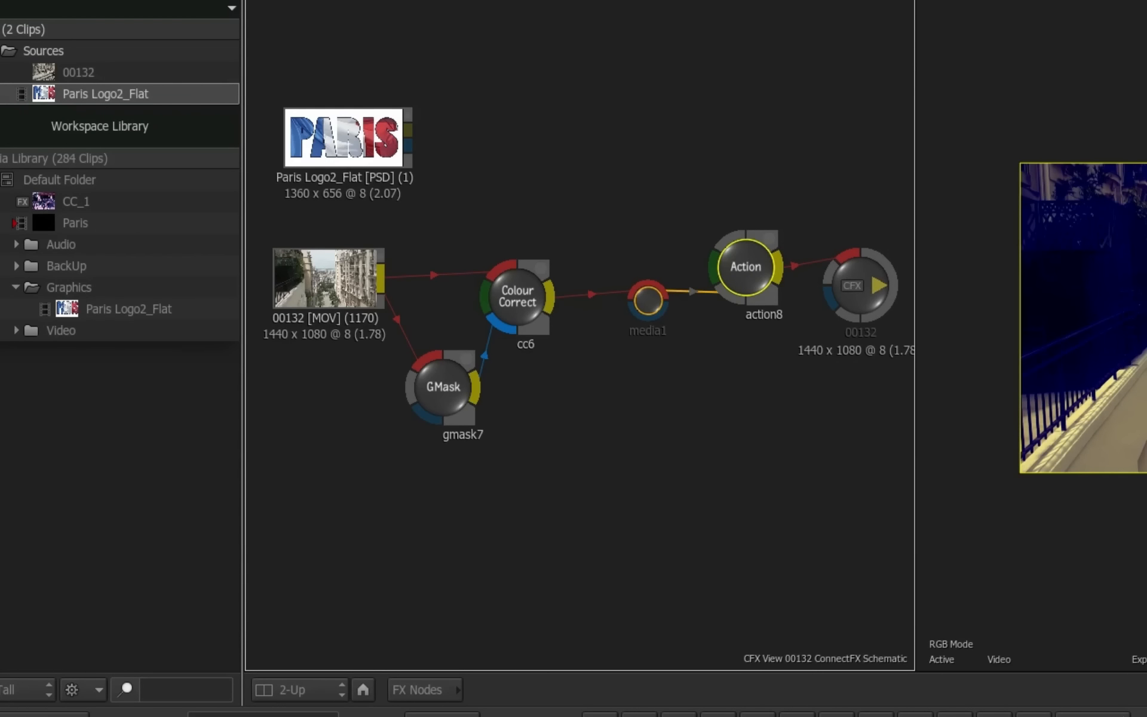
left_click_drag(660, 314, 645, 142)
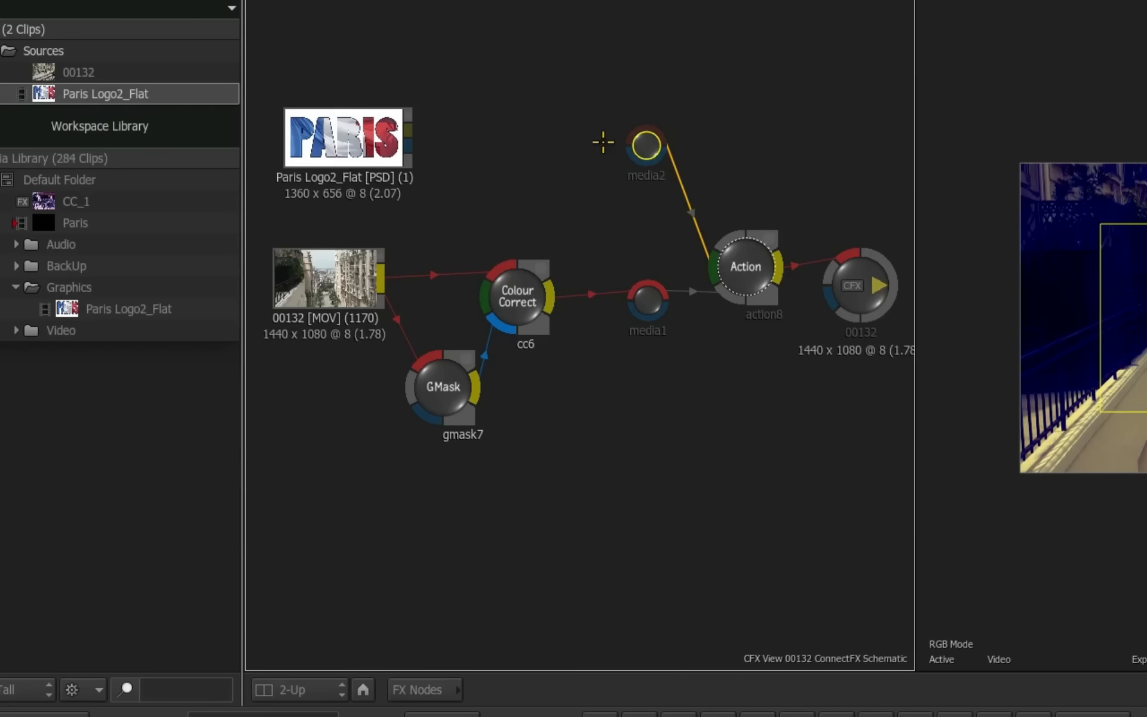
left_click_drag(647, 145, 562, 130)
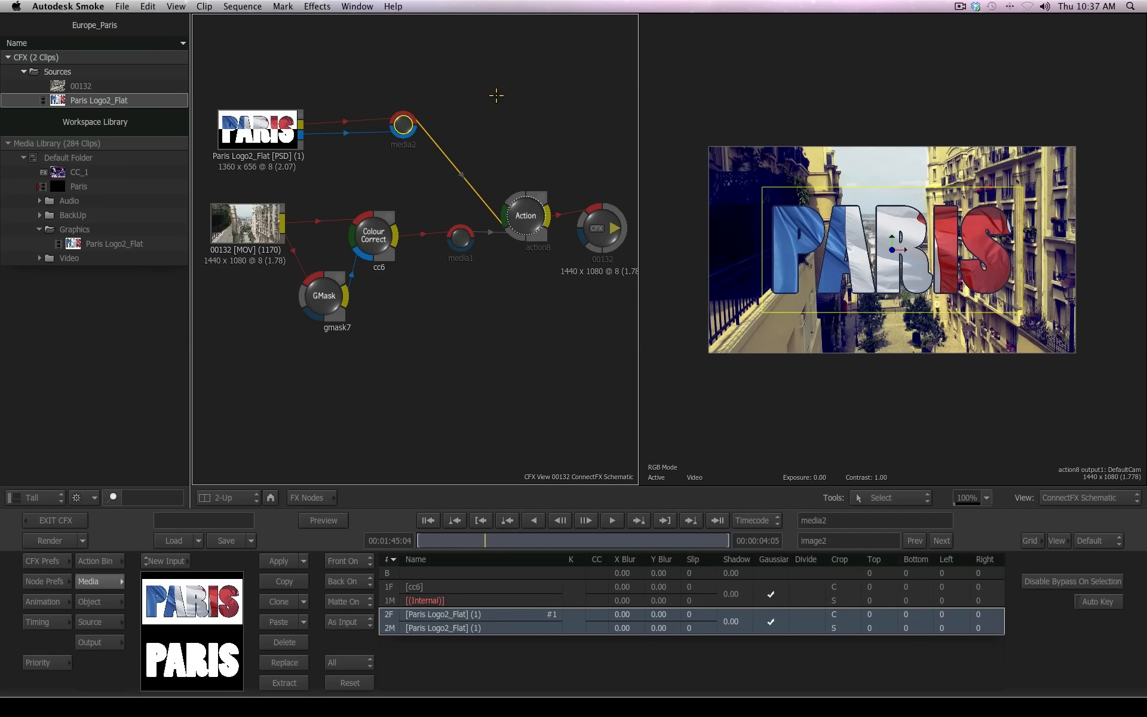